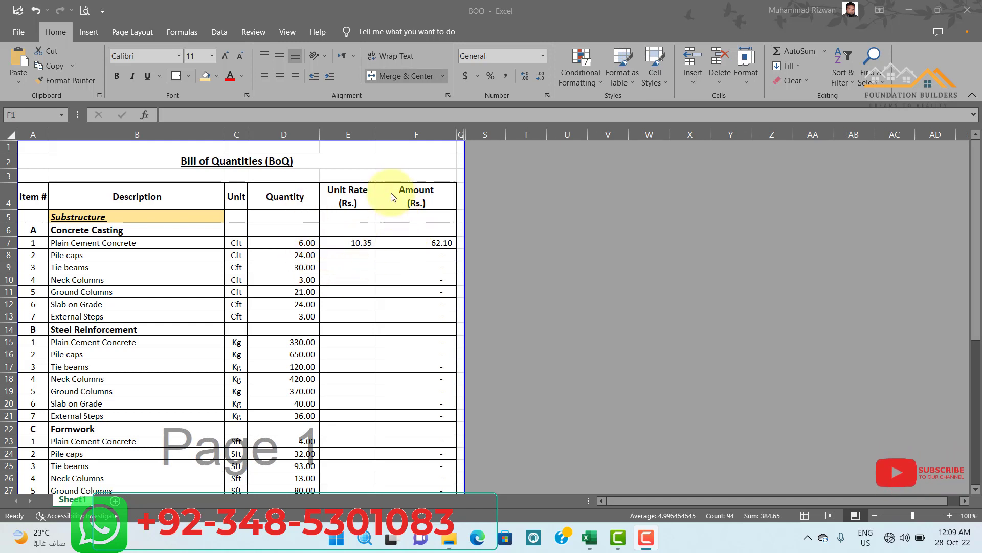
Unhide the hidden columns between column G and column S to reveal the rate breakdown.
click(428, 131)
right_click(487, 168)
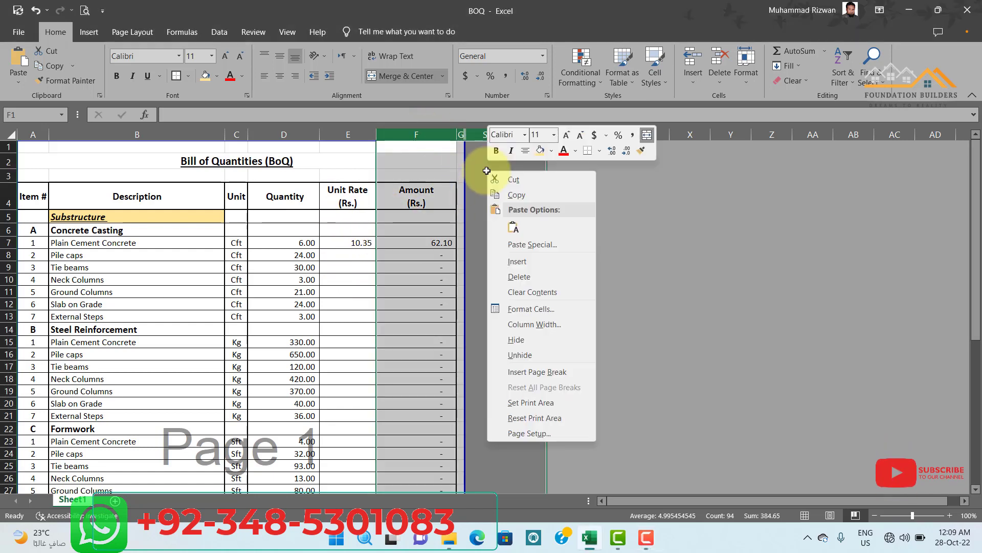
click(541, 356)
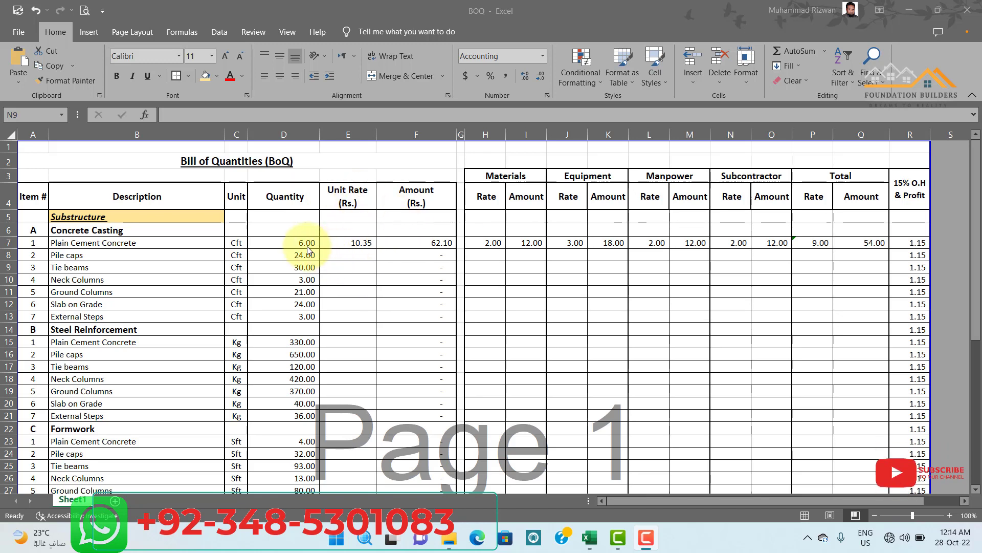
Examine the Amount formula for Plain Cement Concrete in row 7, its Unit Rate cell, and the Materials rate and amount formula.
double_click(426, 243)
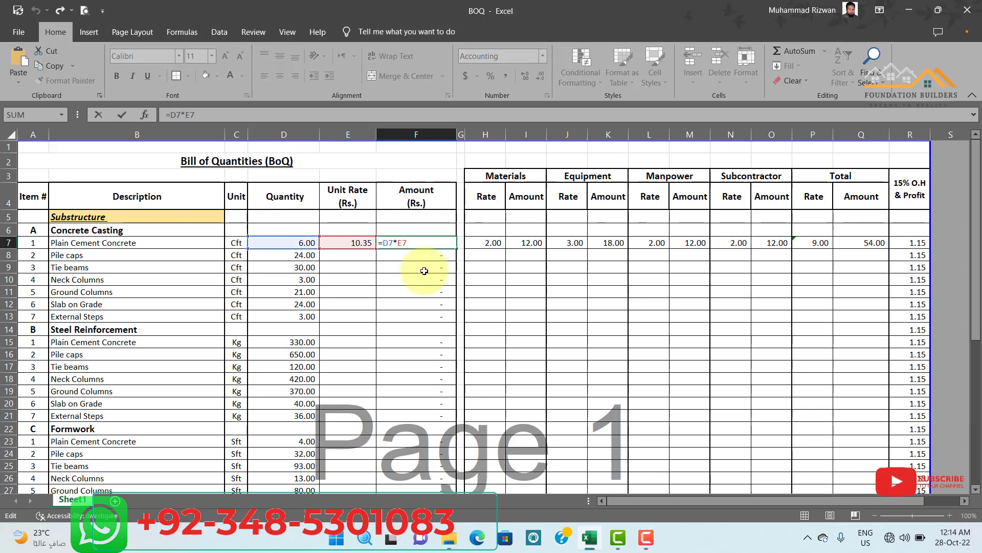
key(Return)
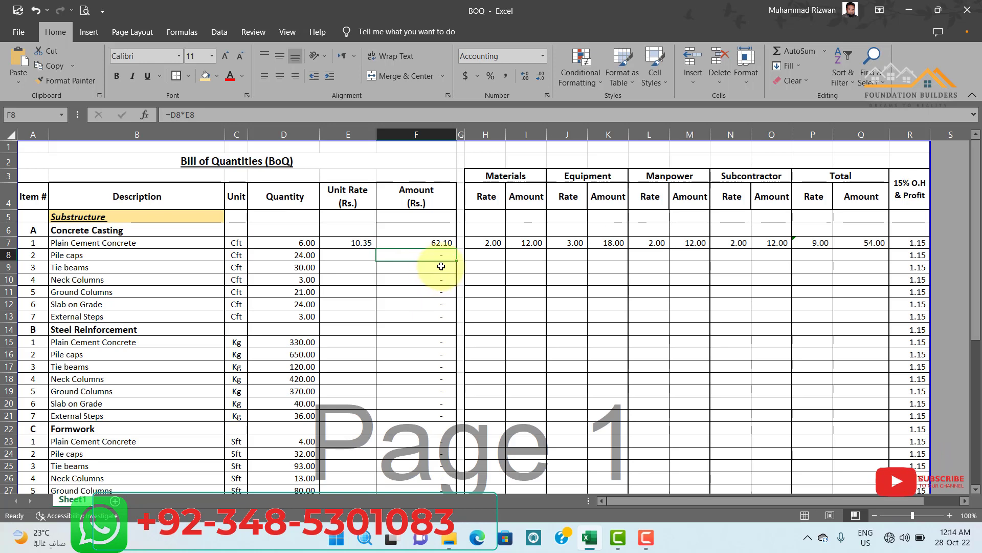
click(352, 242)
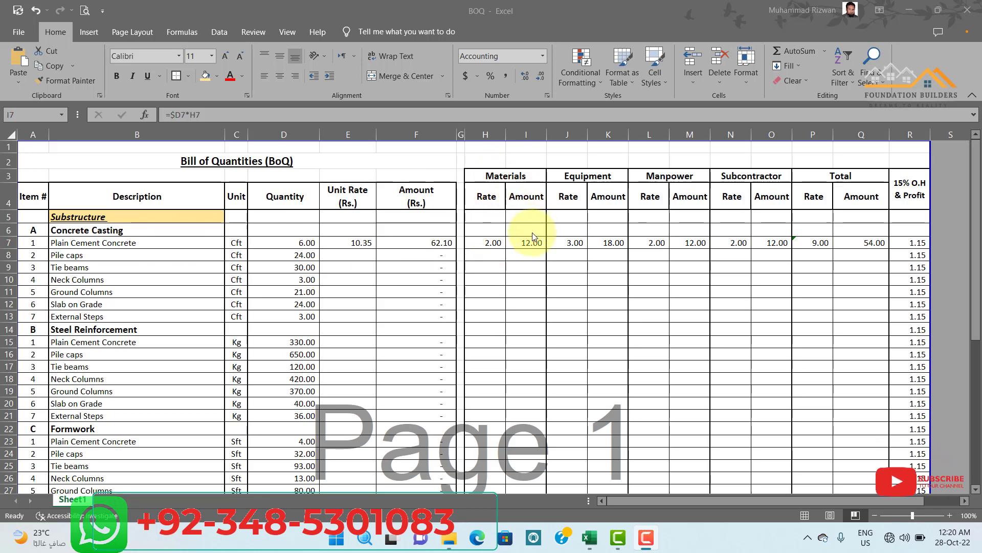
click(492, 245)
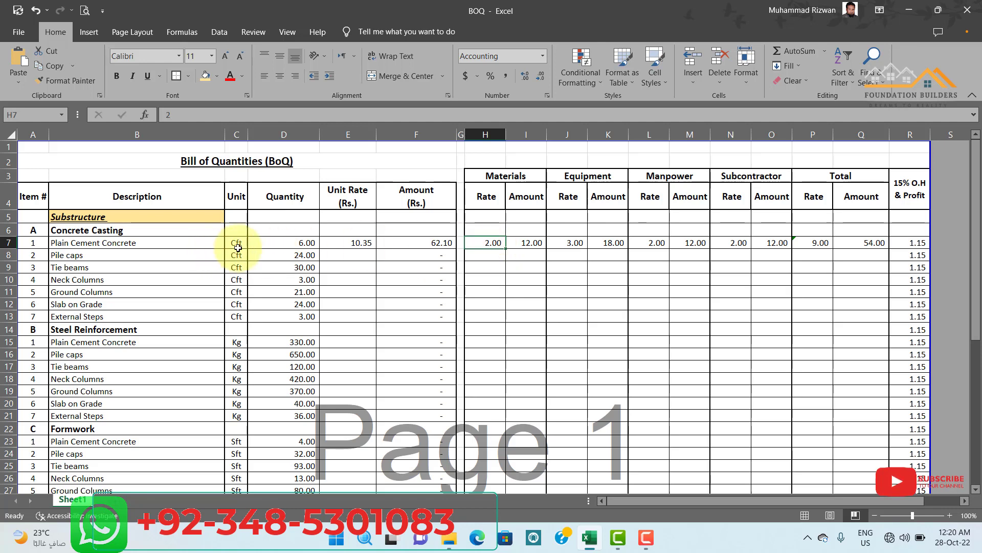
double_click(535, 243)
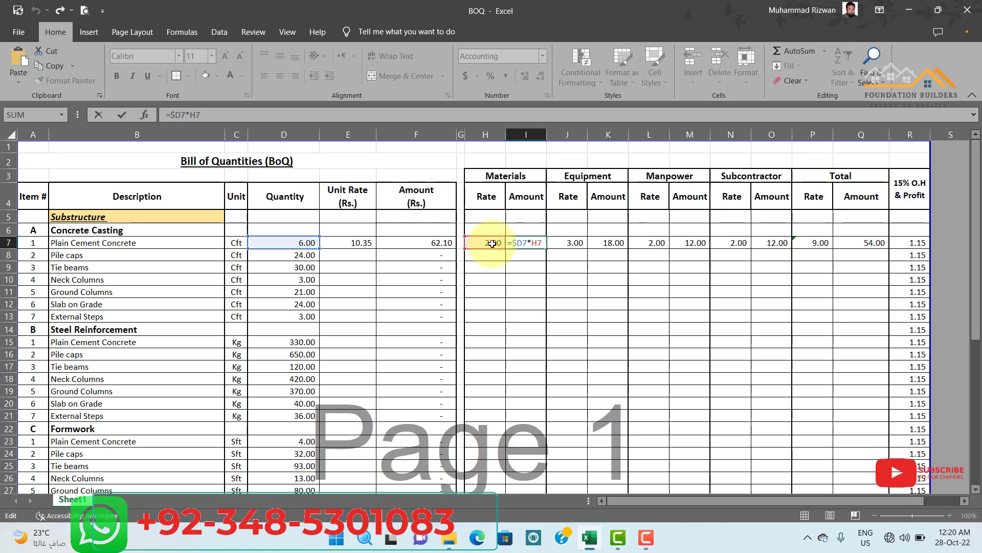
key(Return)
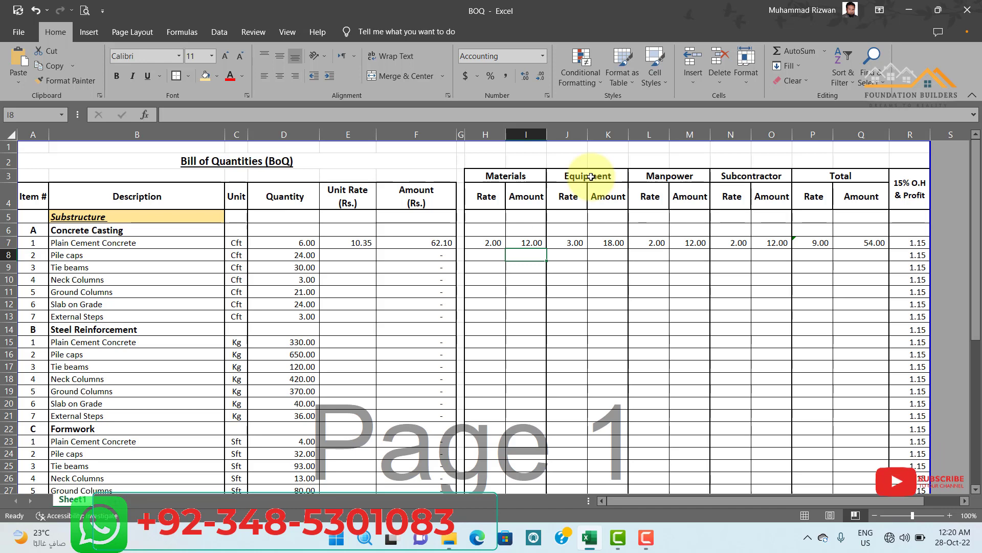
Examine the Equipment and Manpower rates and their amount formulas for Plain Cement Concrete in row 7.
double_click(575, 243)
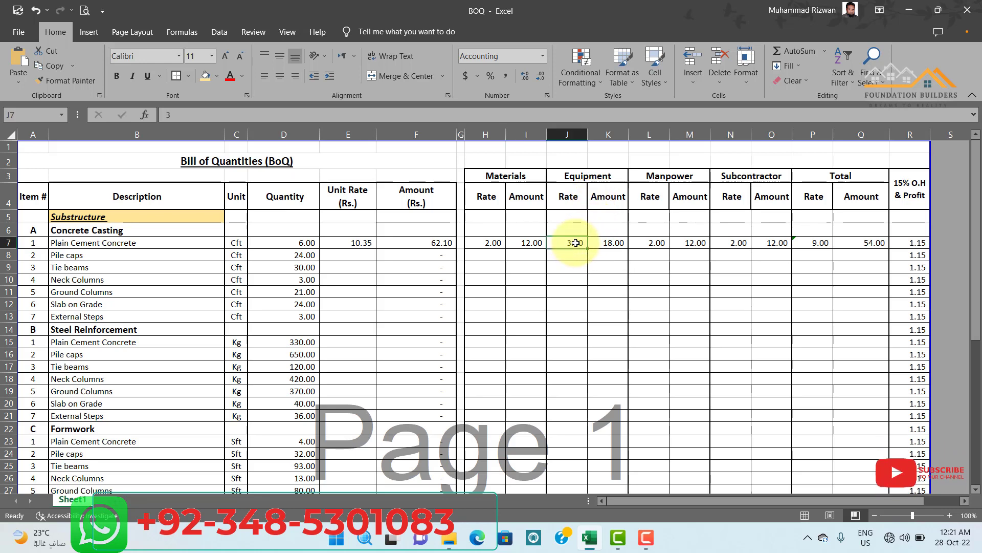
click(589, 282)
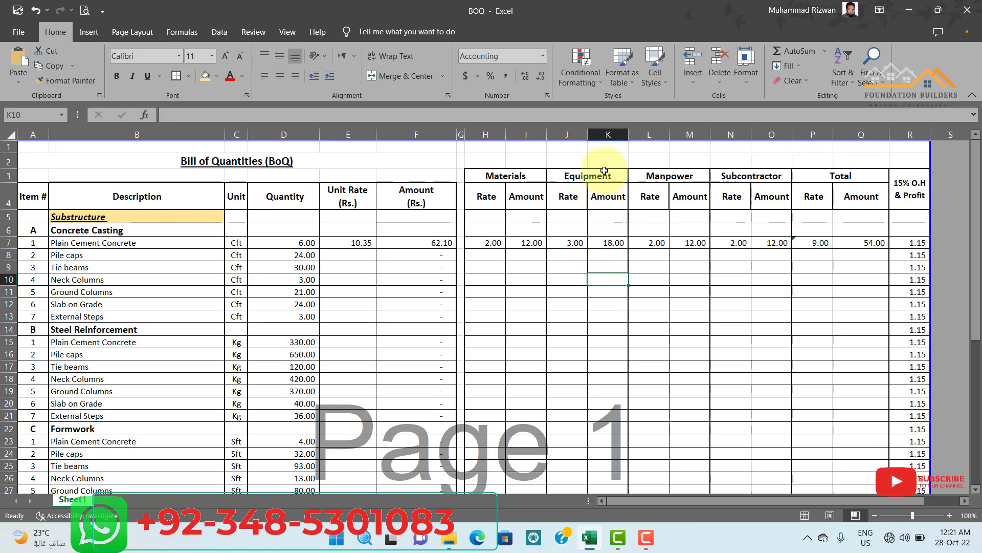
double_click(614, 242)
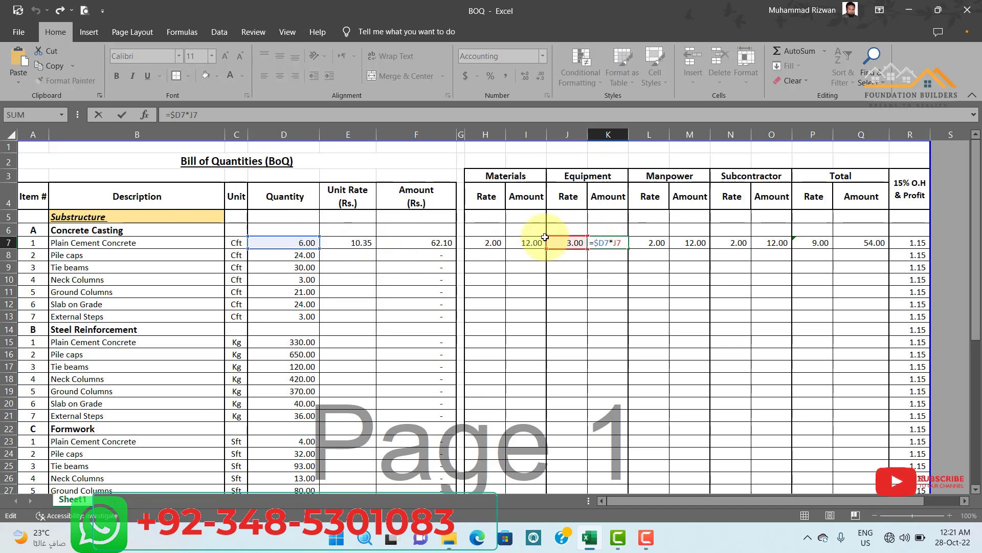
key(Return)
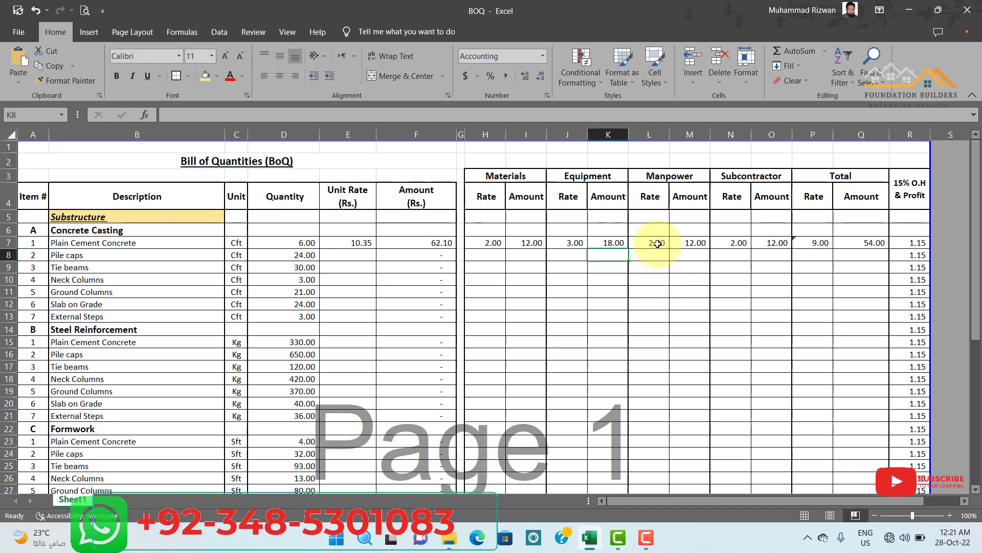
double_click(659, 242)
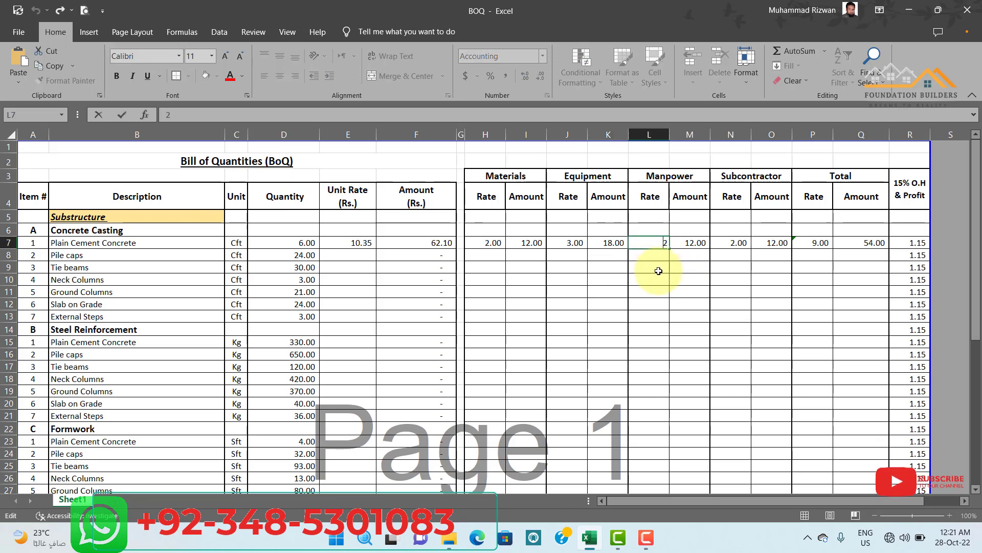
key(Return)
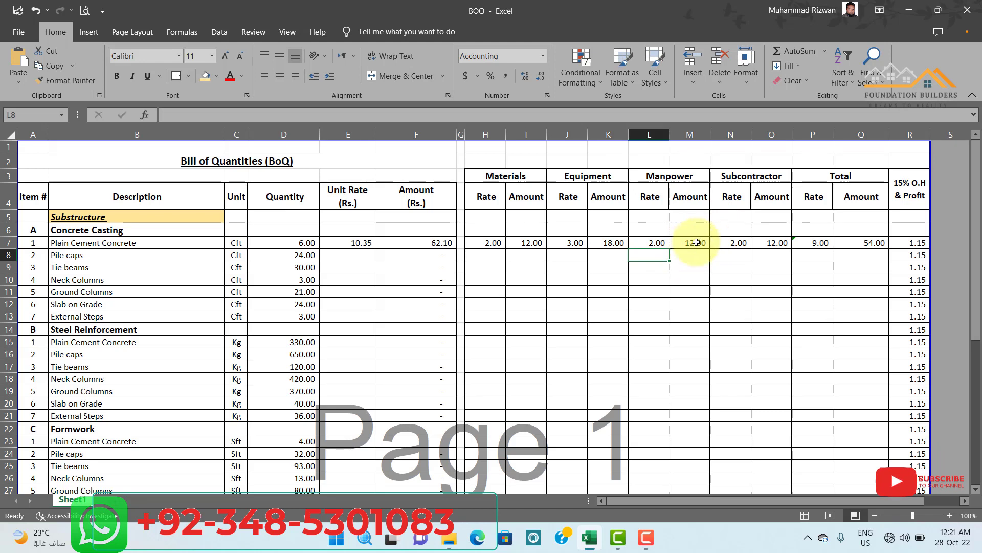
double_click(697, 242)
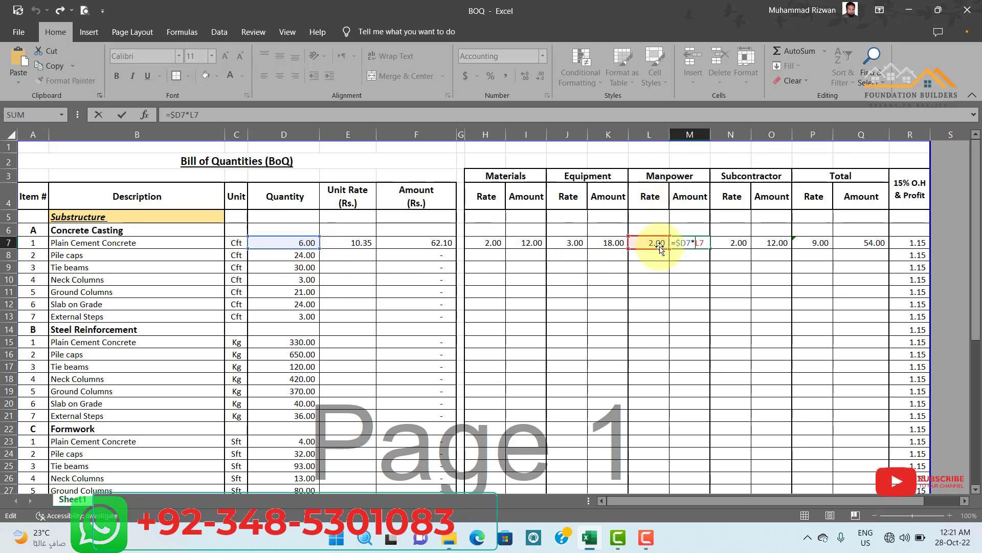
key(Return)
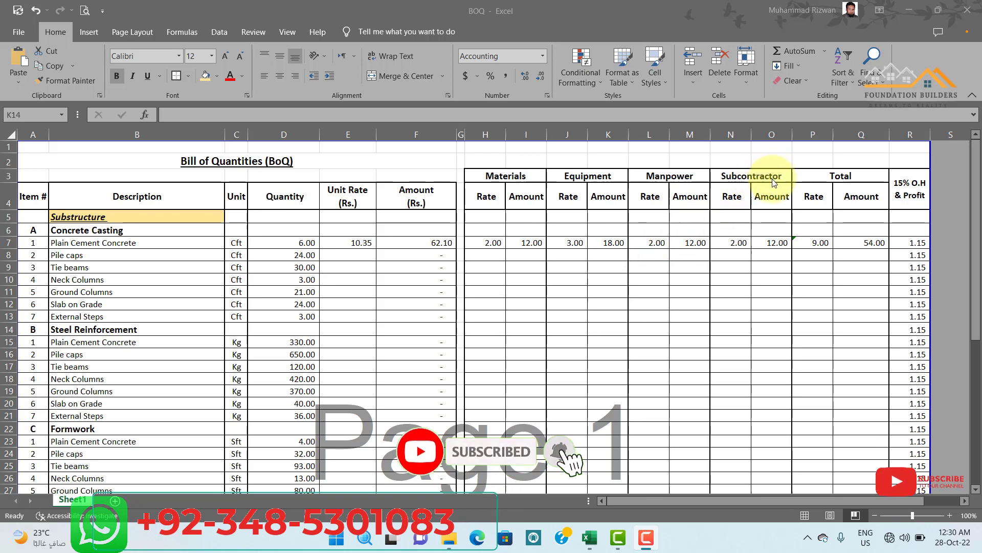
Set the Subcontractor rate for Plain Cement Concrete in row 7 to 0.
click(735, 242)
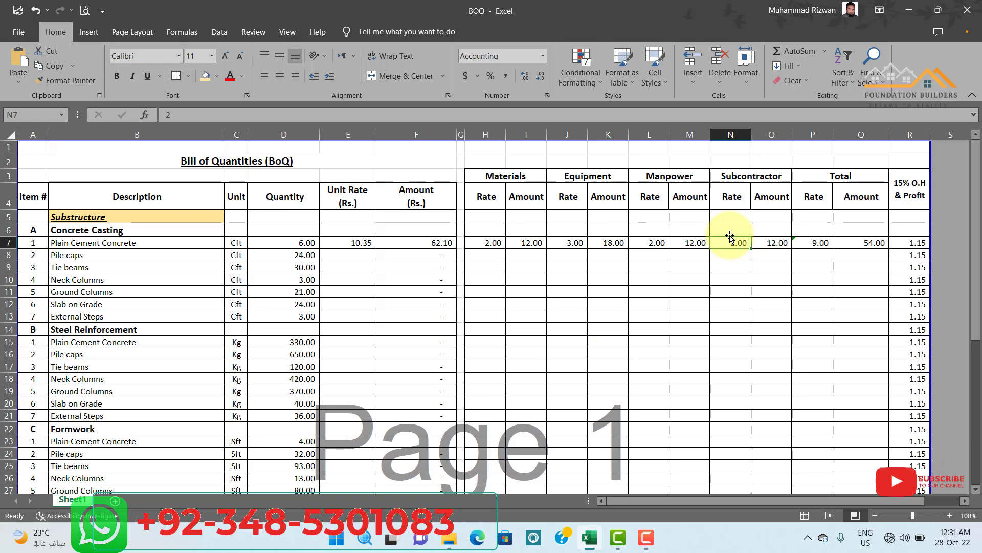
text(0)
click(748, 278)
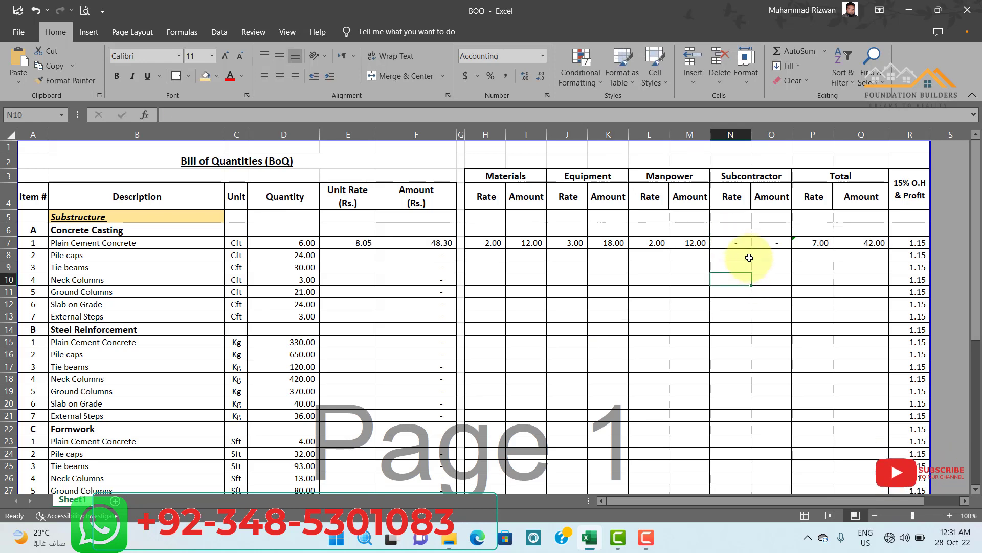
Examine the formulas behind the Total rate, Total amount and Unit Rate of Plain Cement Concrete in row 7.
double_click(822, 239)
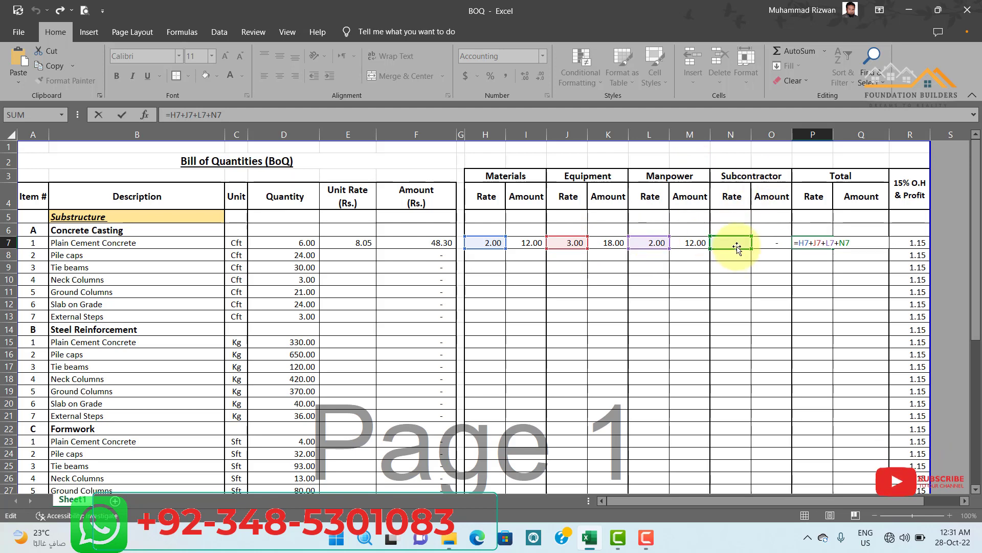
key(Return)
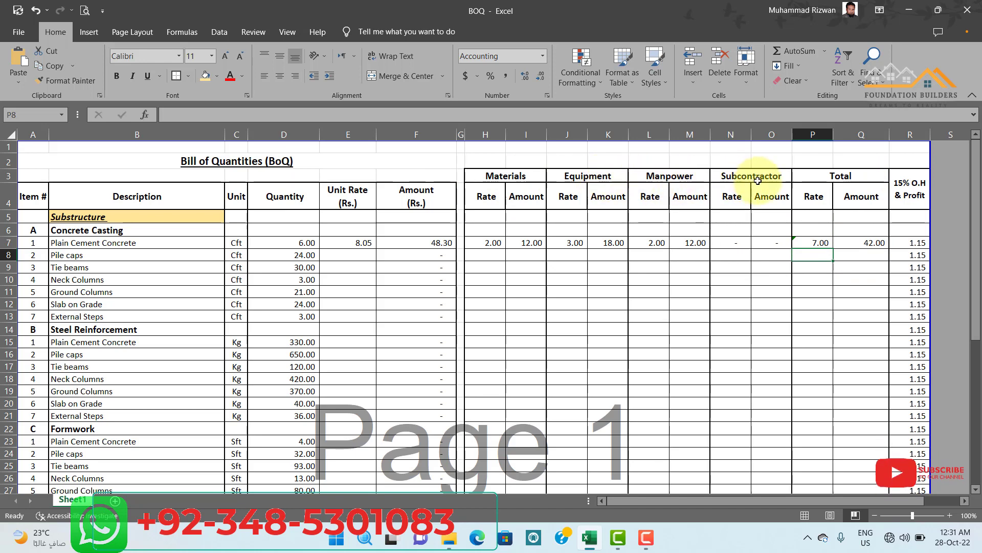
double_click(872, 242)
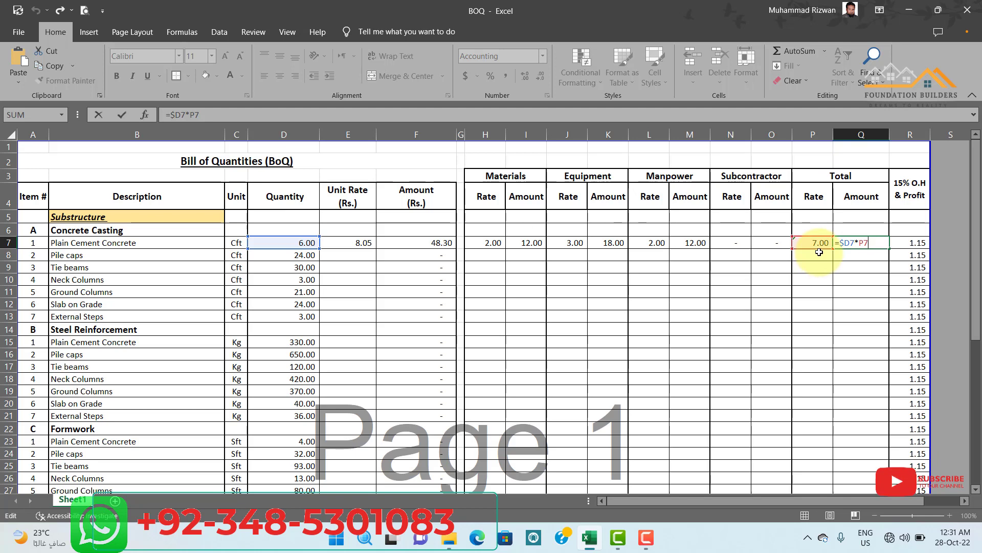
key(Return)
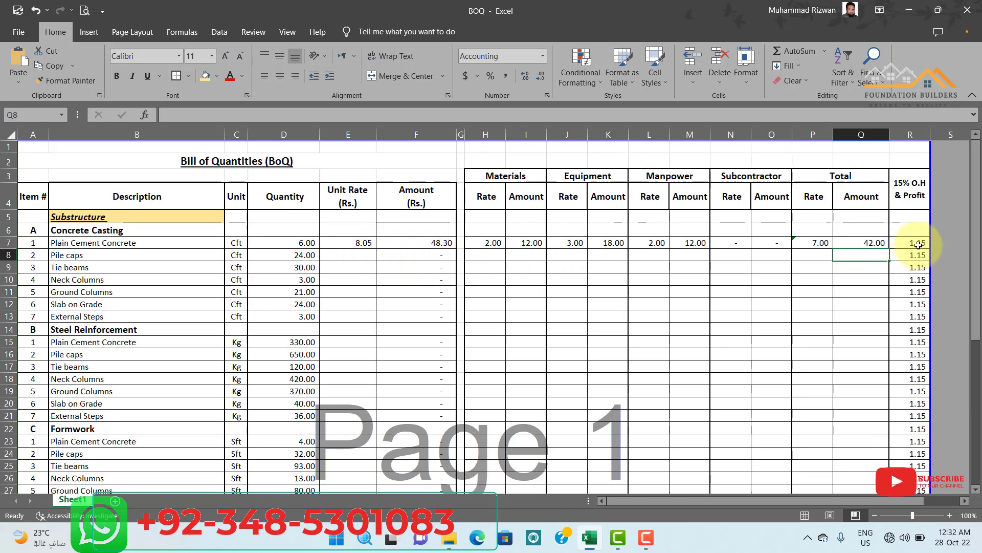
double_click(354, 243)
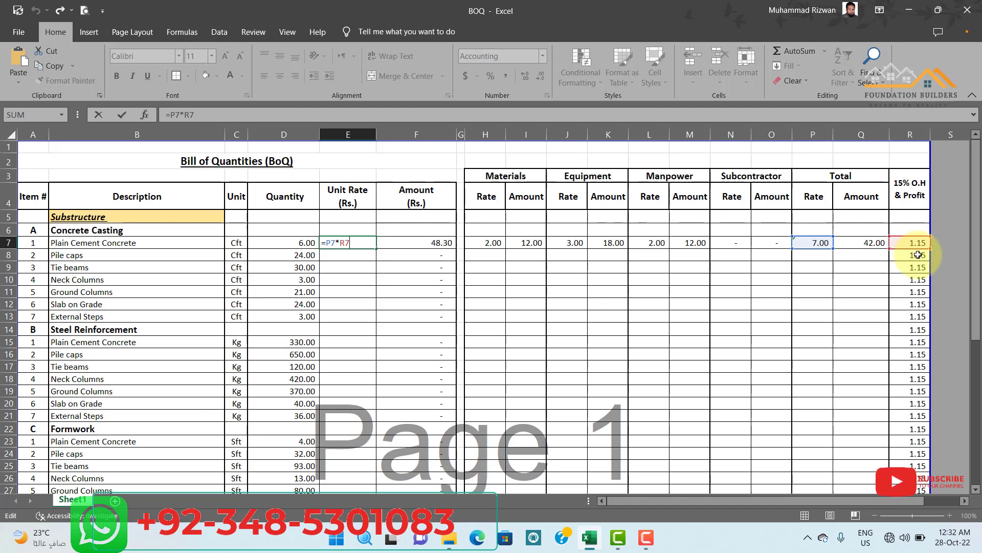
key(Return)
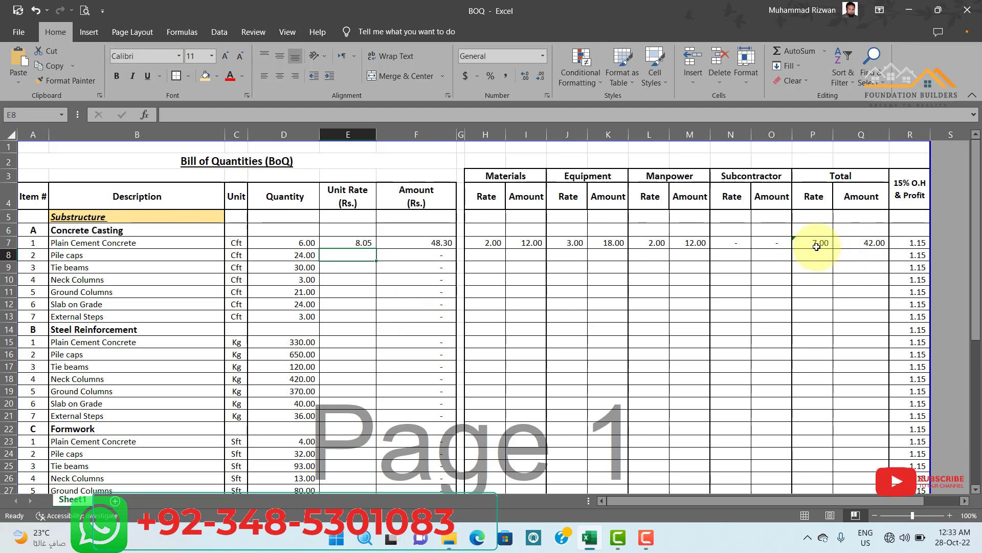
click(360, 242)
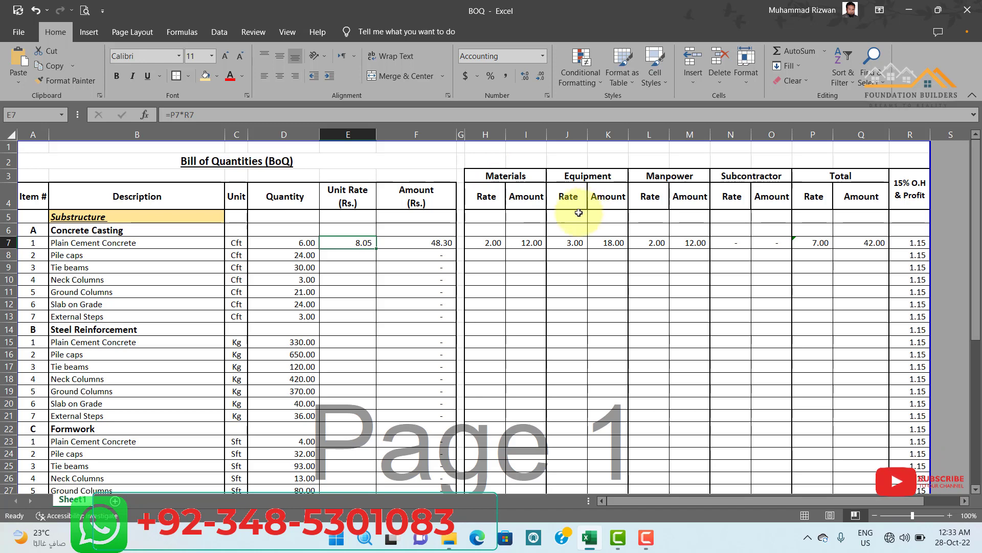
Copy the row 7 rate breakdown from H7 to R7 into rows 8 to 13 of the Concrete Casting section.
click(486, 244)
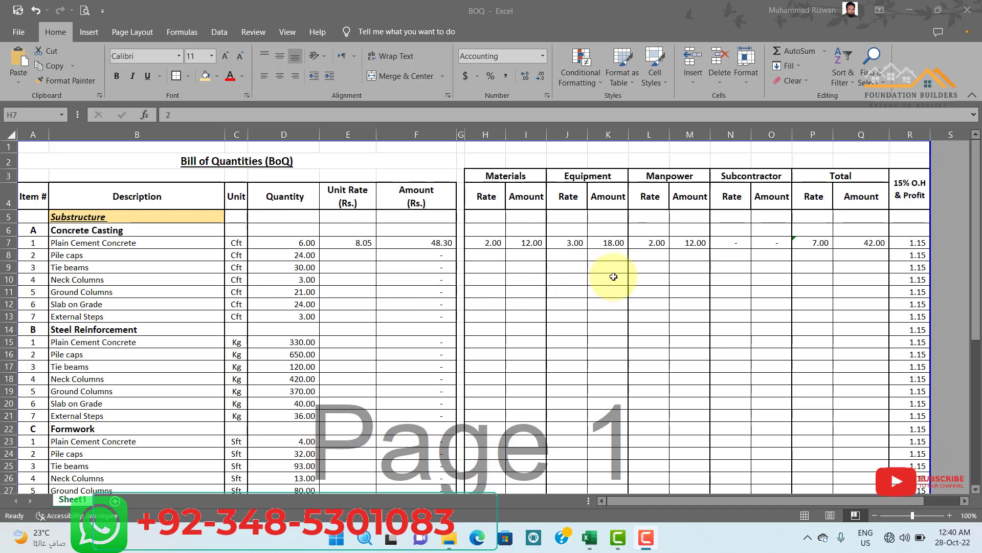
click(491, 243)
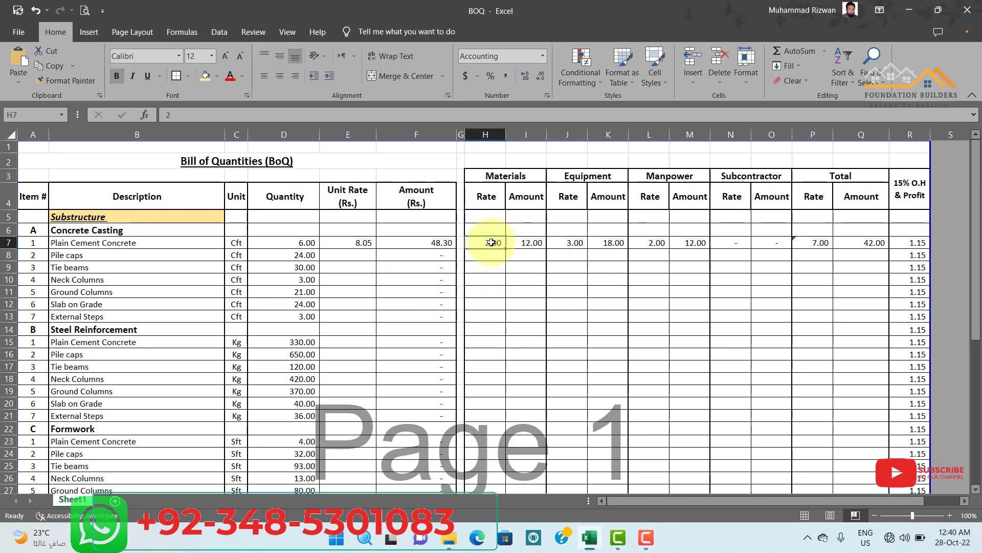
drag(491, 243, 897, 243)
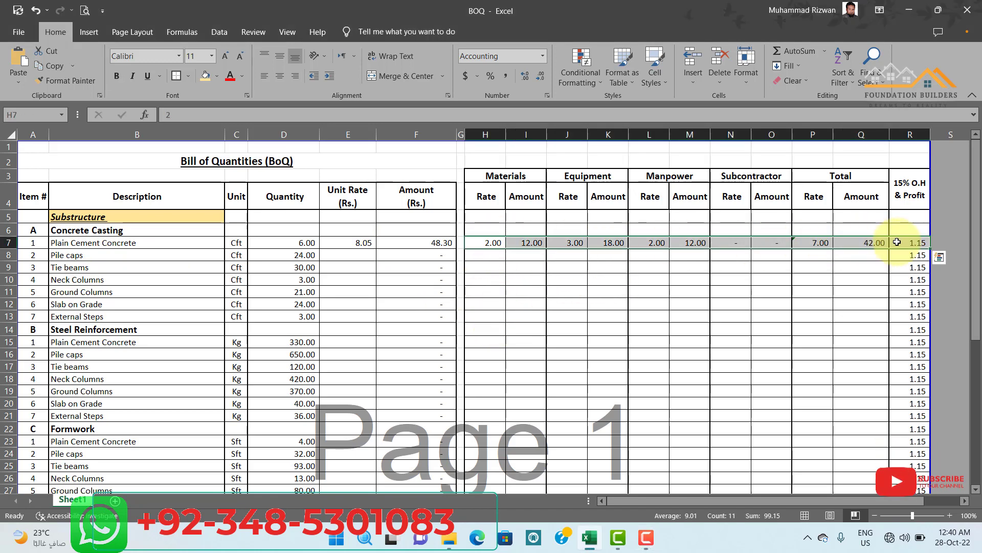
key(ctrl+c)
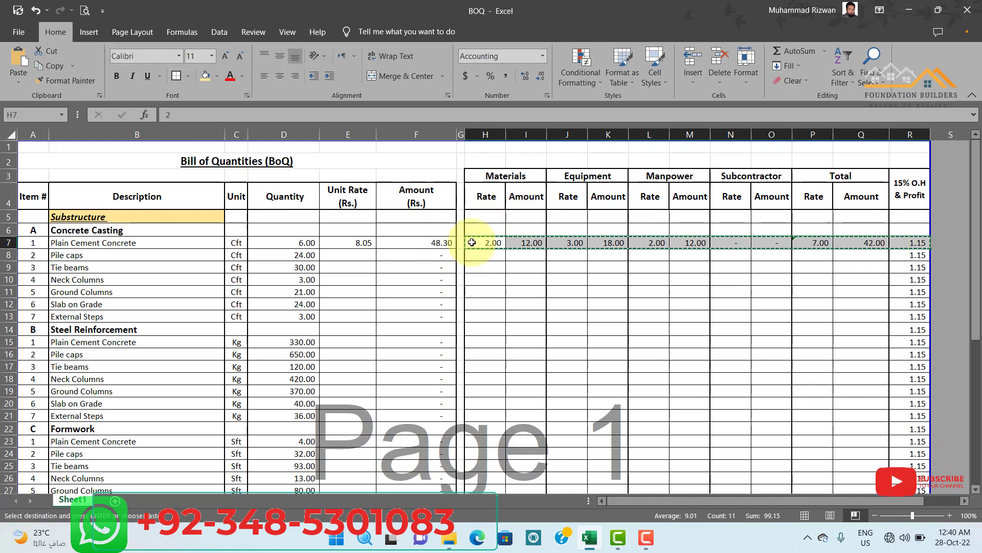
drag(481, 256, 910, 312)
key(ctrl+v)
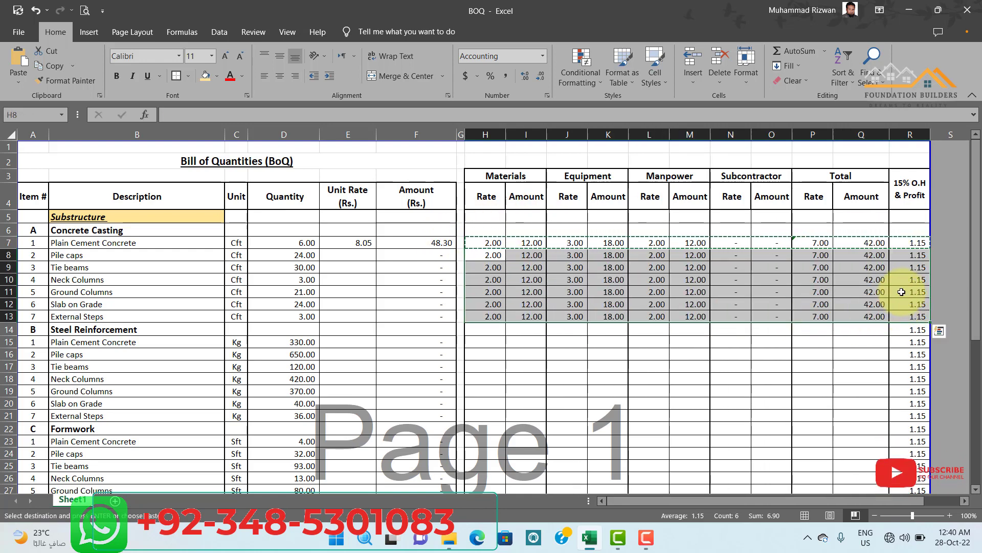
click(730, 367)
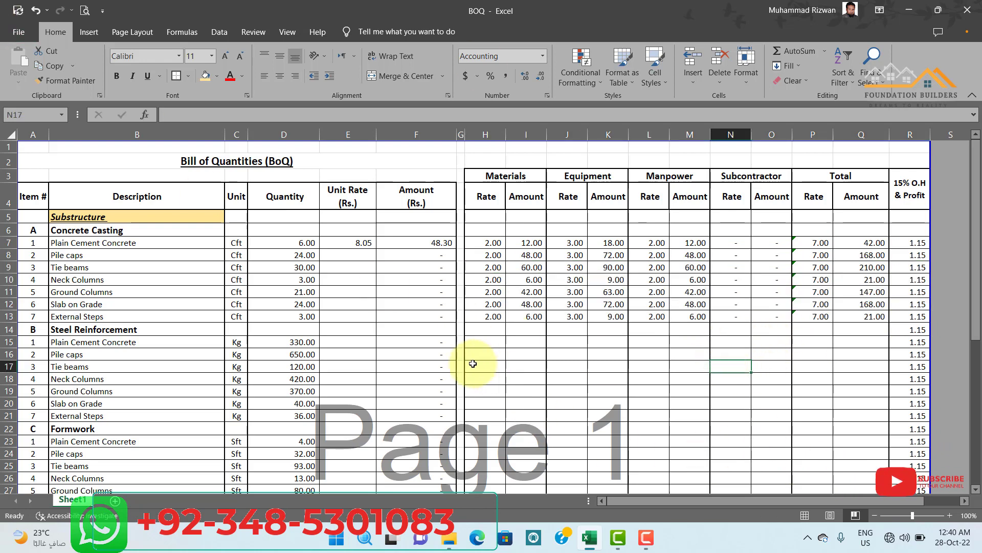
click(591, 352)
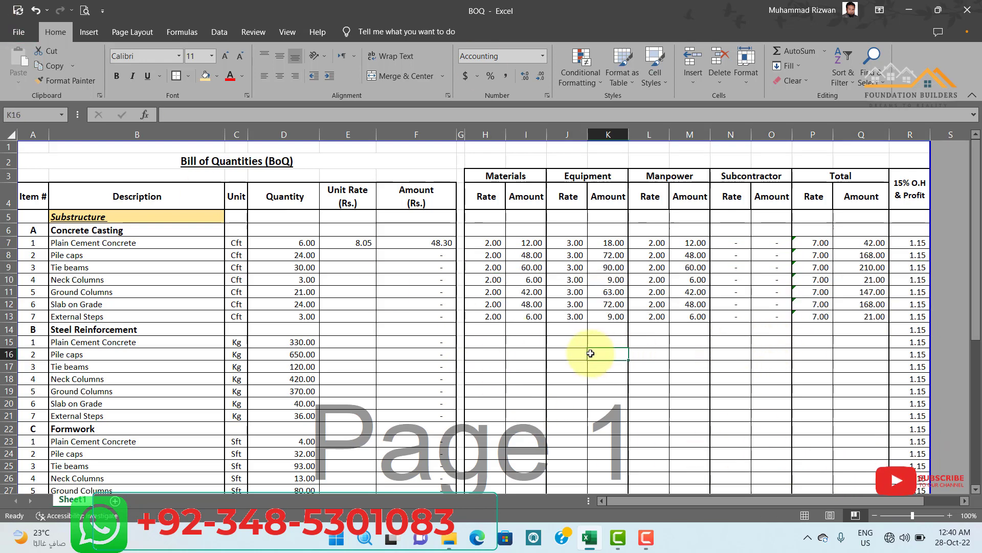
Fill the Unit Rate formula from E7 down to E13, and undo the fill.
click(352, 246)
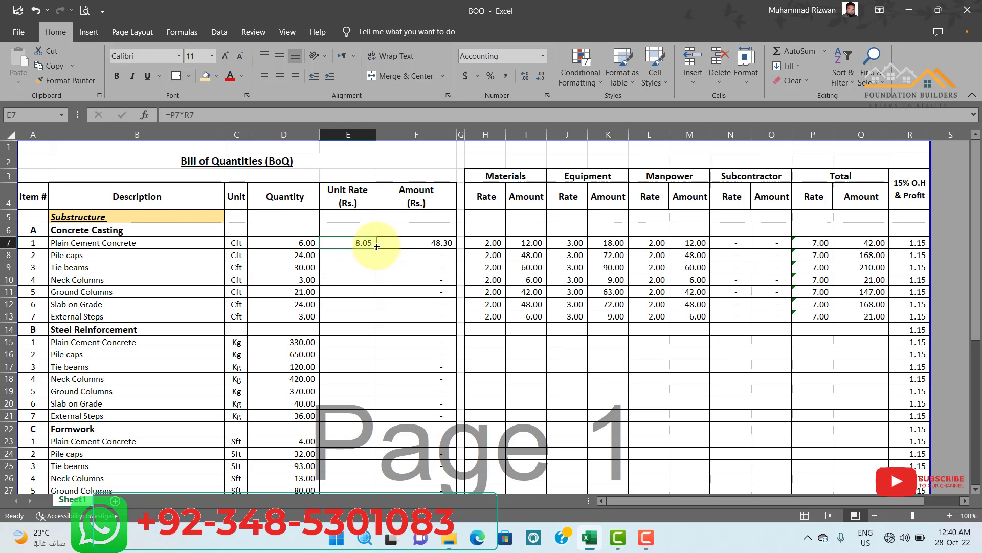
drag(377, 247, 370, 323)
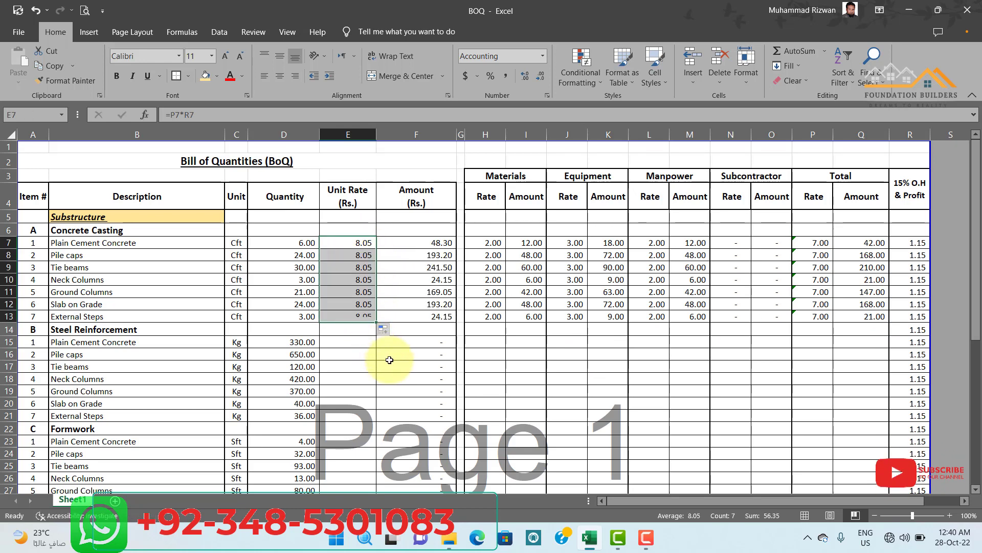
key(ctrl+z)
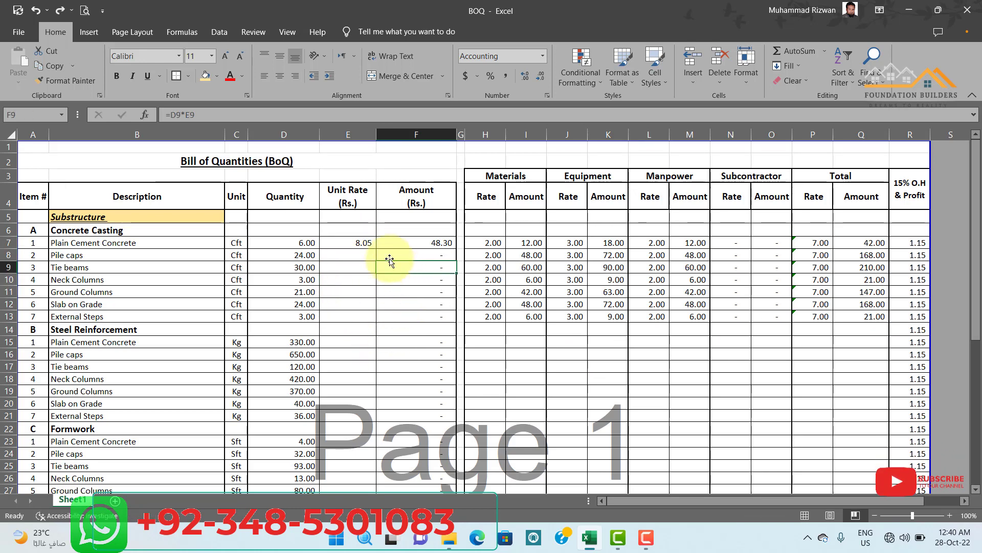
Fill the Unit Rate formula from E7 down to E13 for the Concrete Casting items.
drag(362, 249, 365, 331)
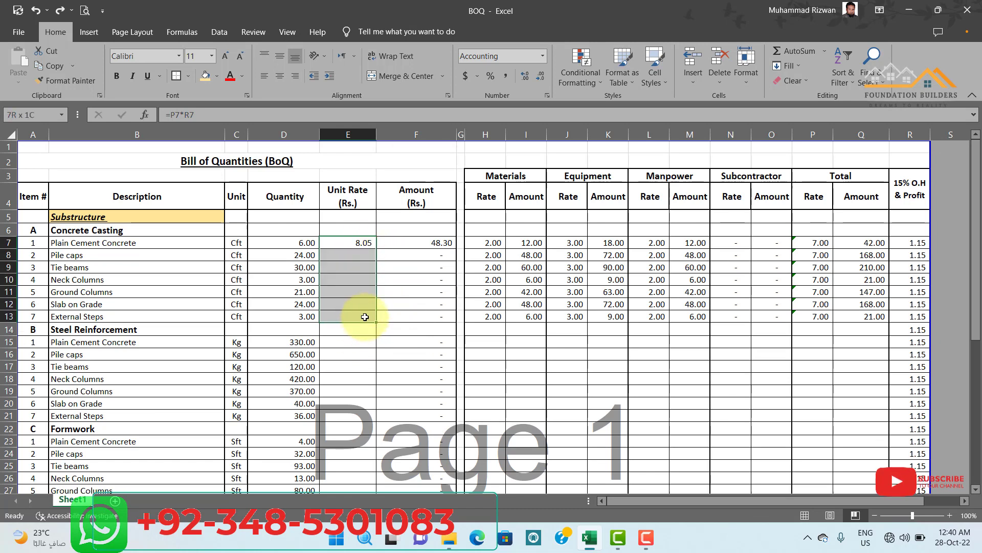
key(ctrl+d)
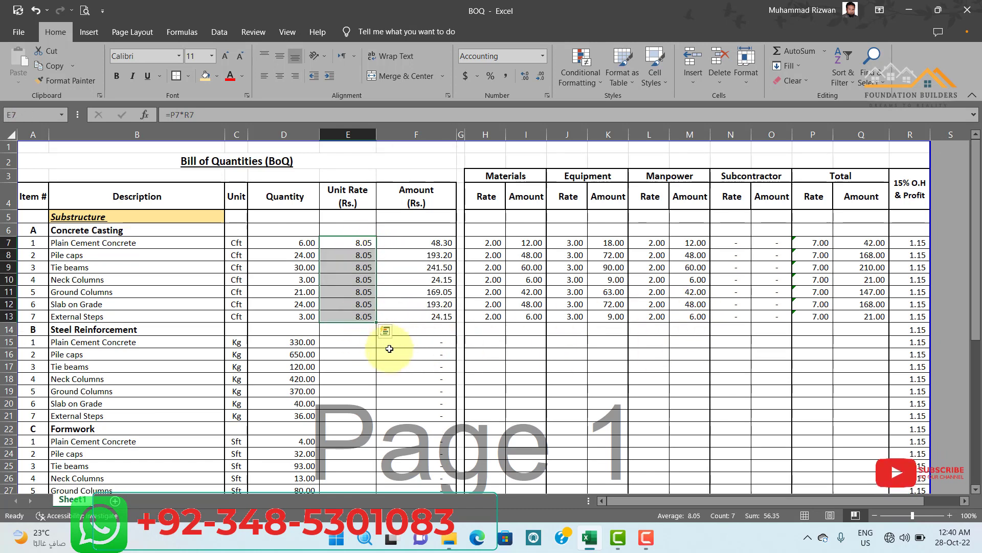
click(405, 367)
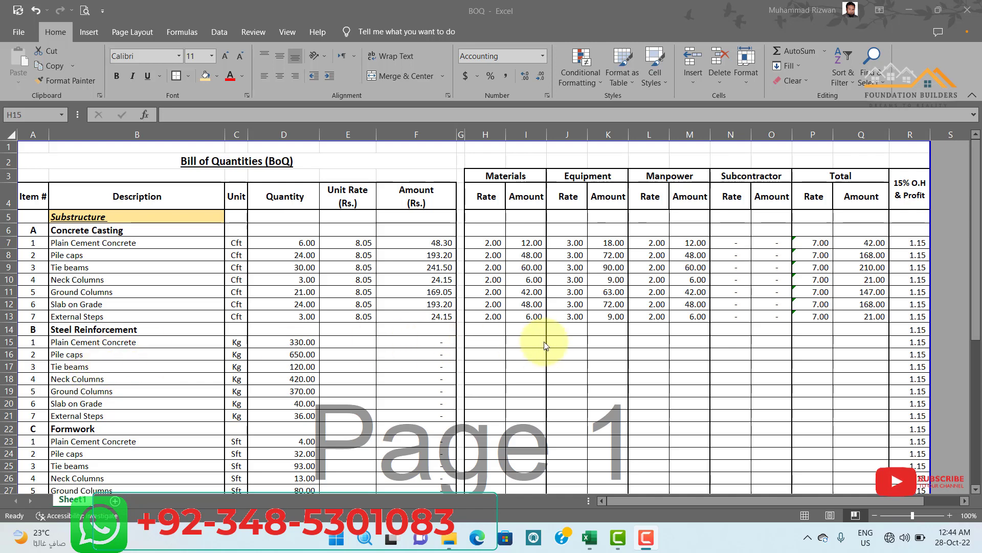
Set the Materials rate to 3 for all Steel Reinforcement items in H15 to H21.
click(529, 344)
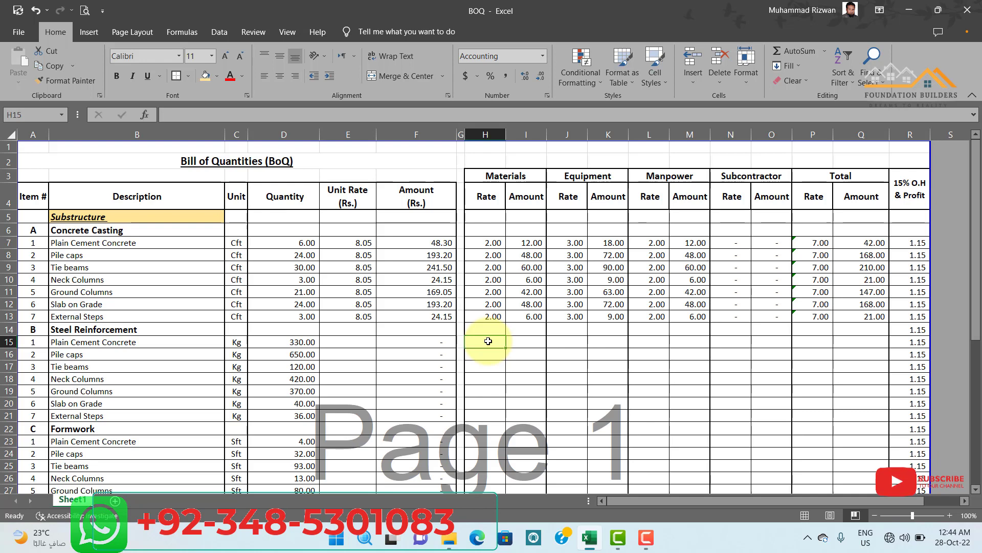
text(3)
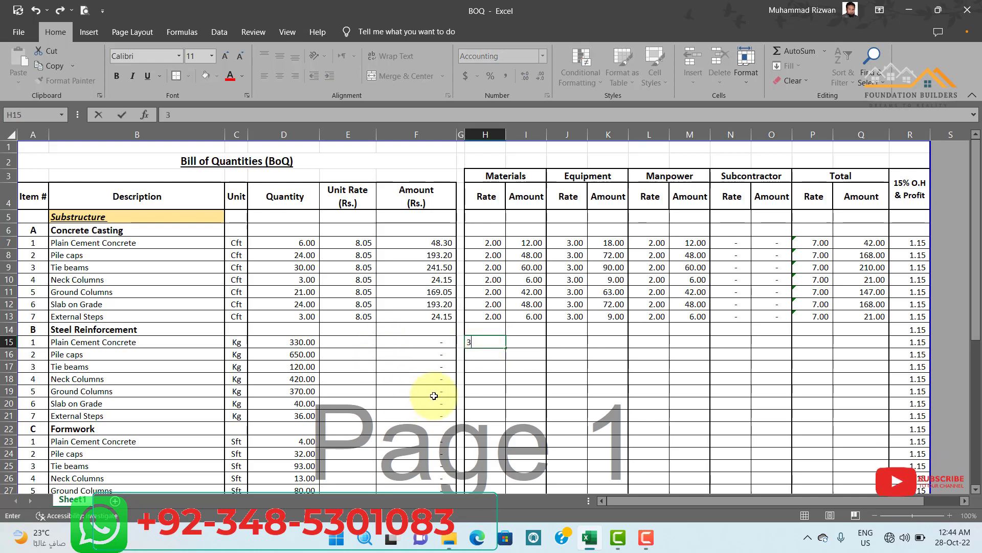
click(514, 391)
drag(494, 341, 494, 416)
key(ctrl+d)
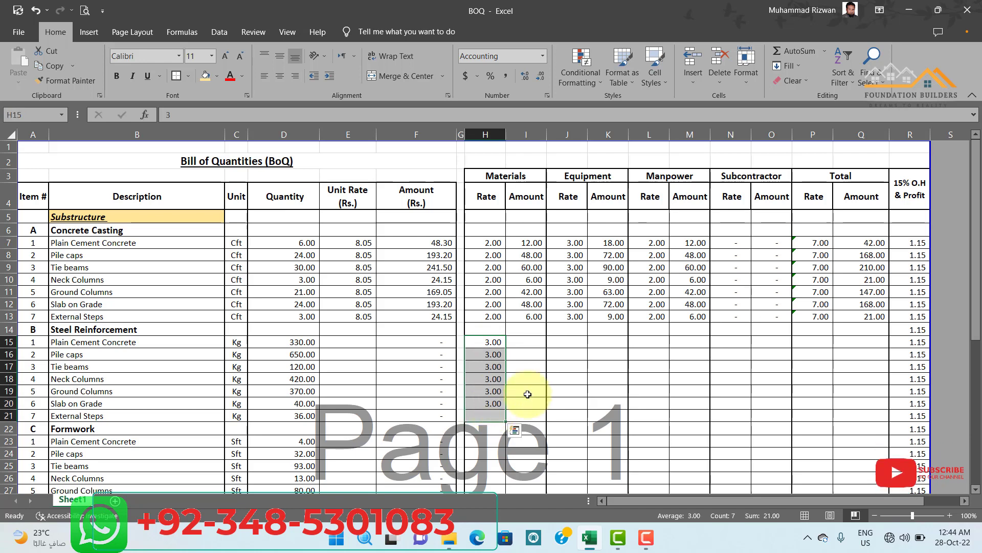
click(569, 379)
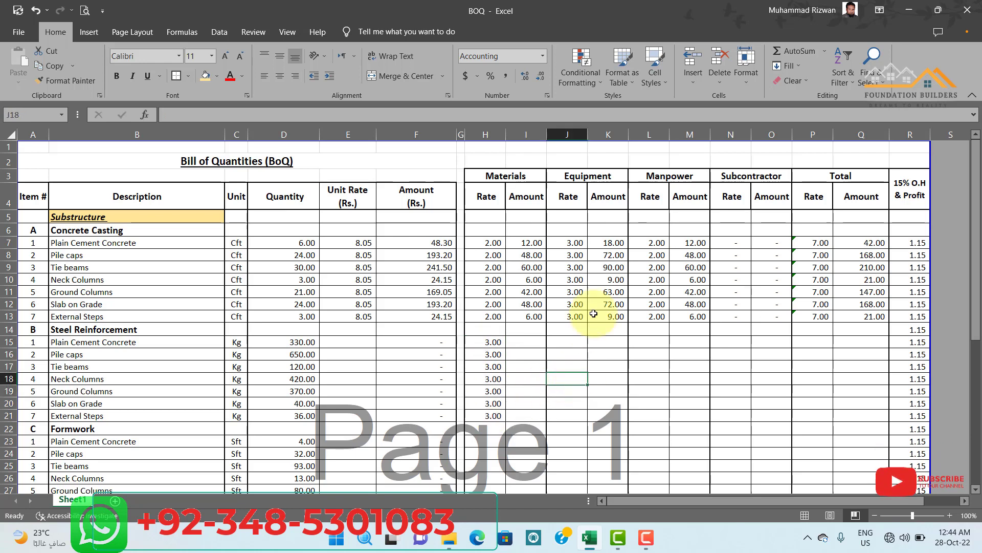
Copy the Materials Amount formula from I7 into I15 to I21 and check the pasted formulas in the first two rows.
click(527, 241)
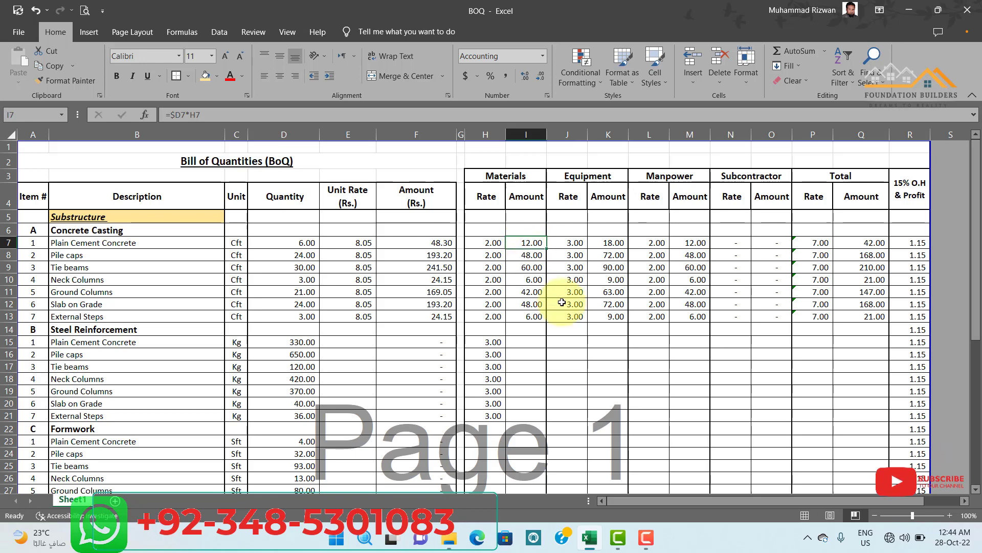
drag(526, 341, 526, 415)
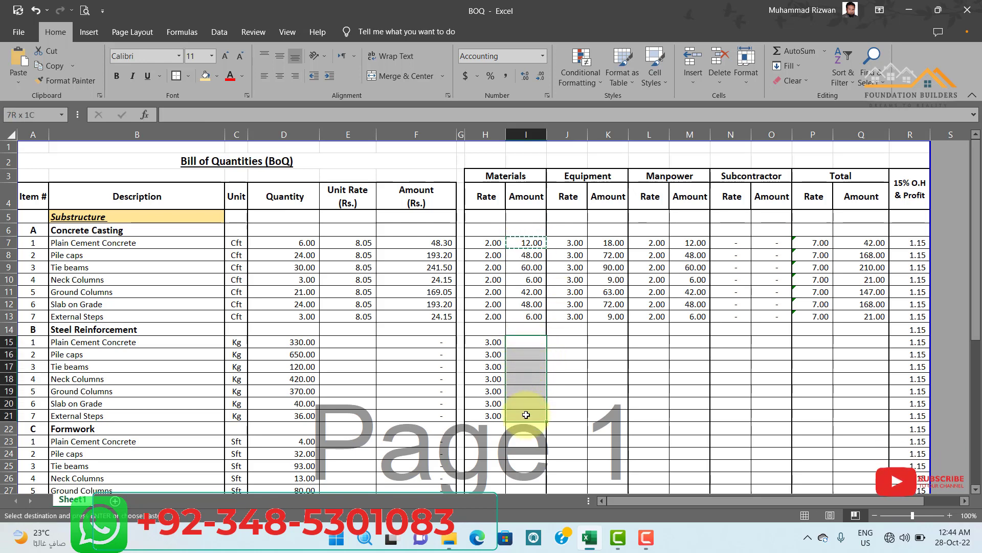
key(Return)
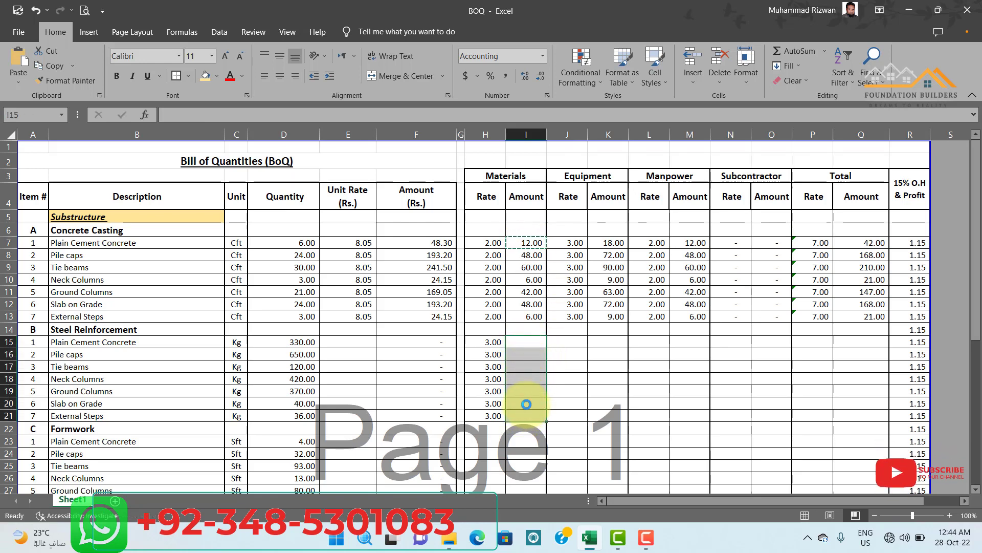
click(608, 391)
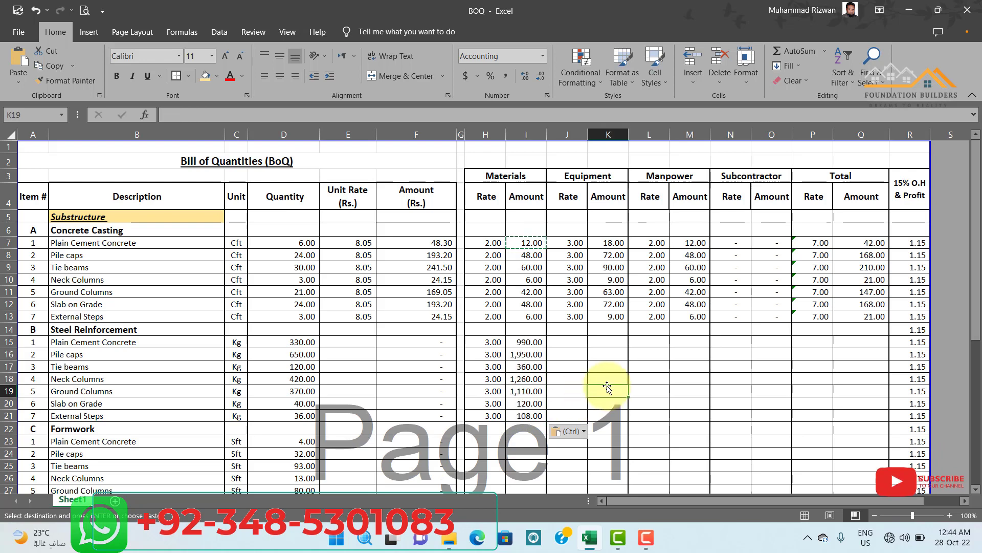
click(529, 343)
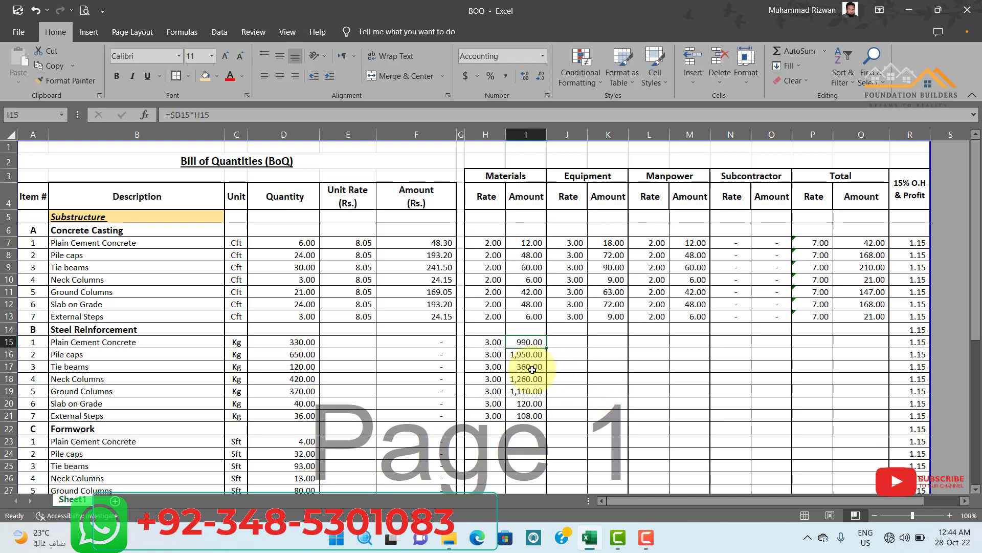
click(525, 355)
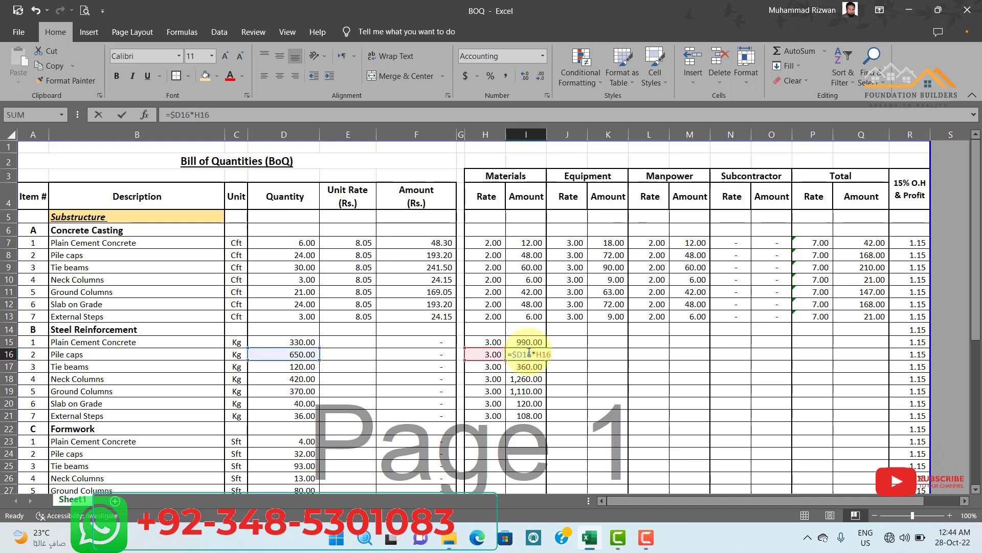
click(607, 382)
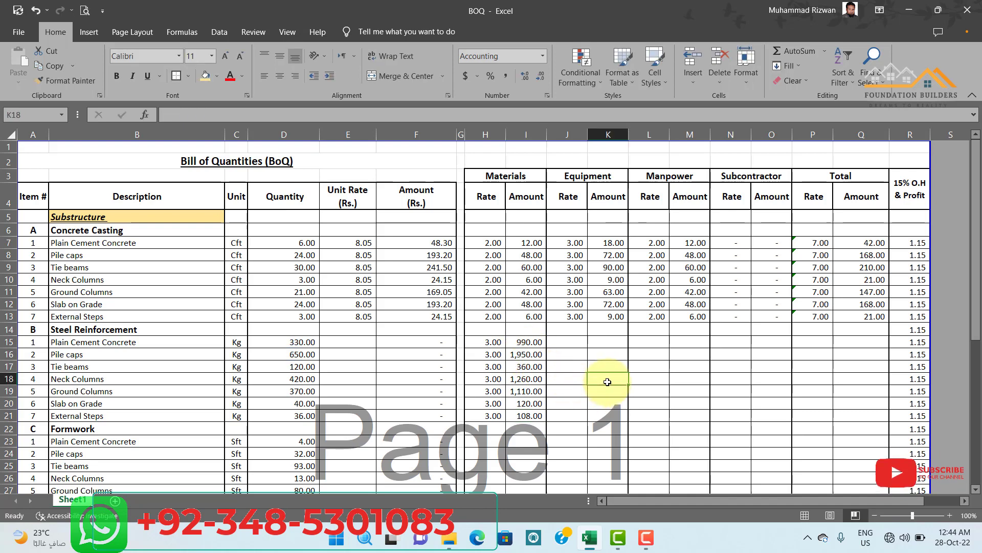
Set the Equipment rate to 0.25 for all Steel Reinforcement items in J15 to J21.
click(559, 344)
text(.)
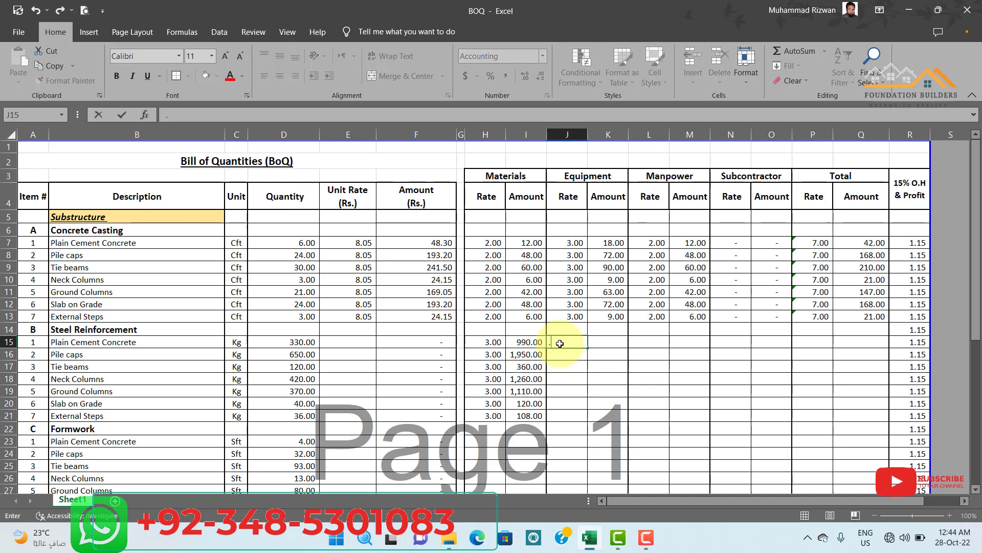
text(25)
key(Return)
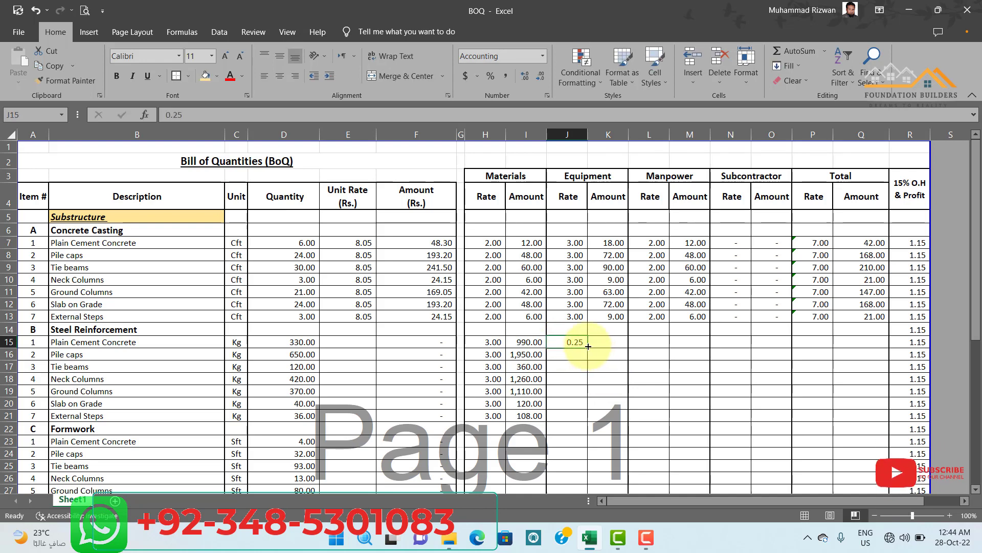
drag(591, 350, 585, 409)
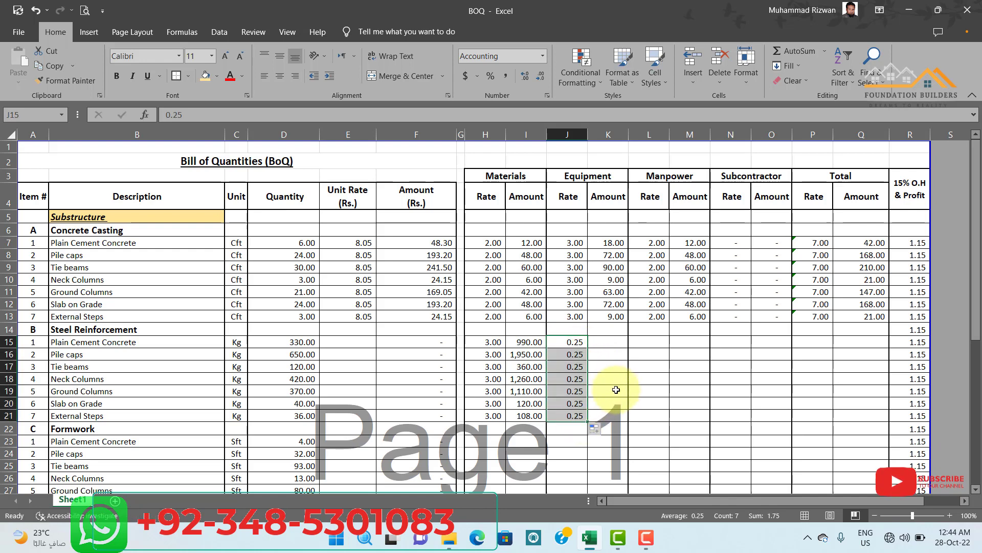
Set the Manpower rate to 1 for all Steel Reinforcement items in L15 to L21.
click(605, 342)
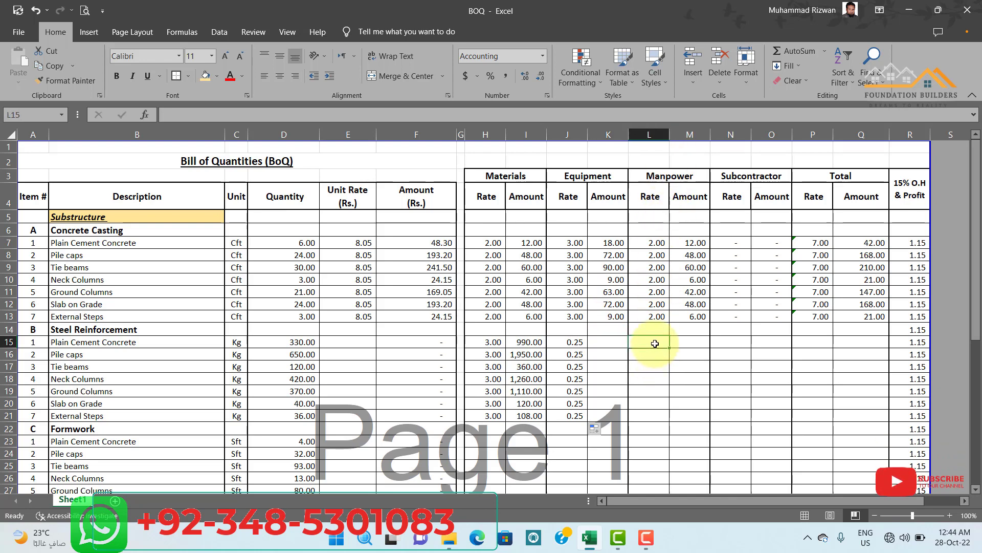
text(1)
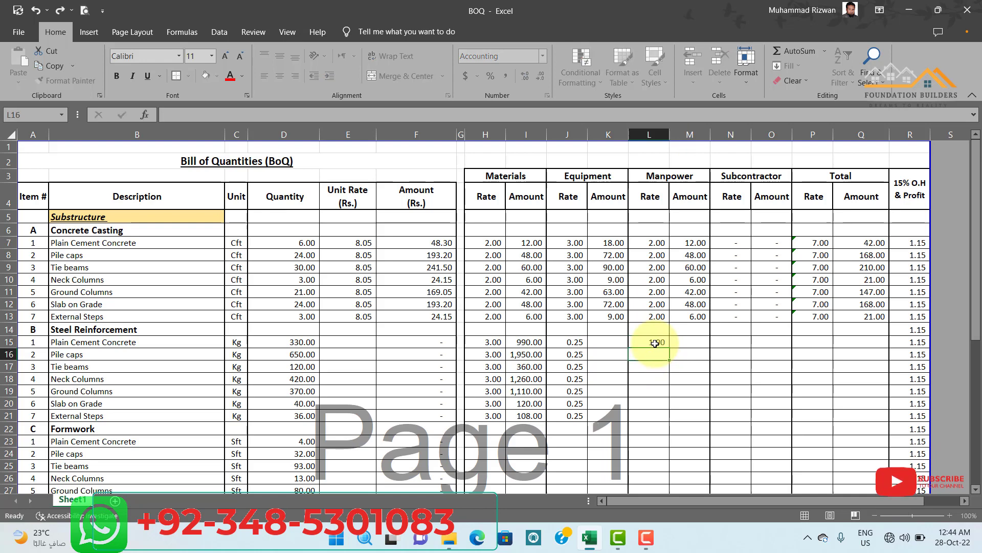
drag(655, 389, 655, 416)
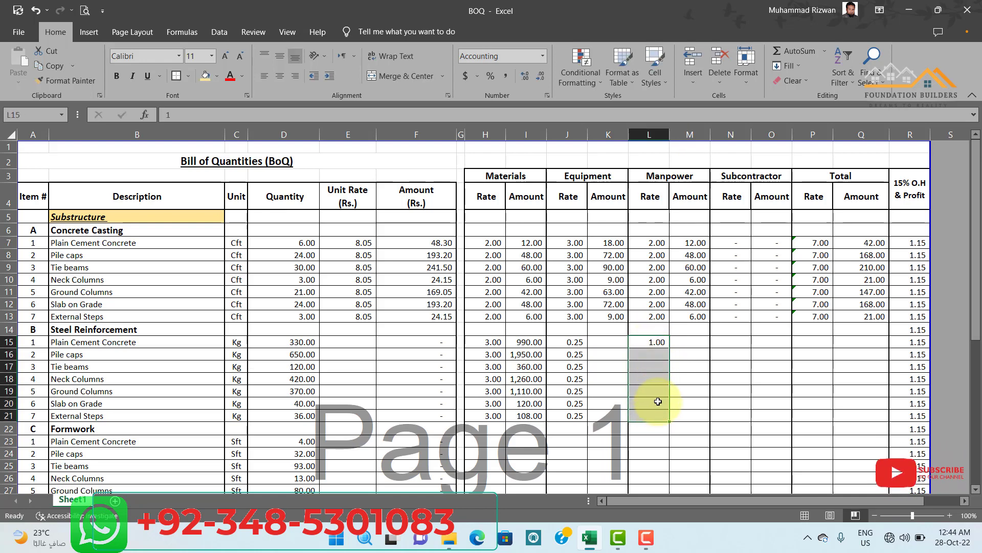
click(752, 352)
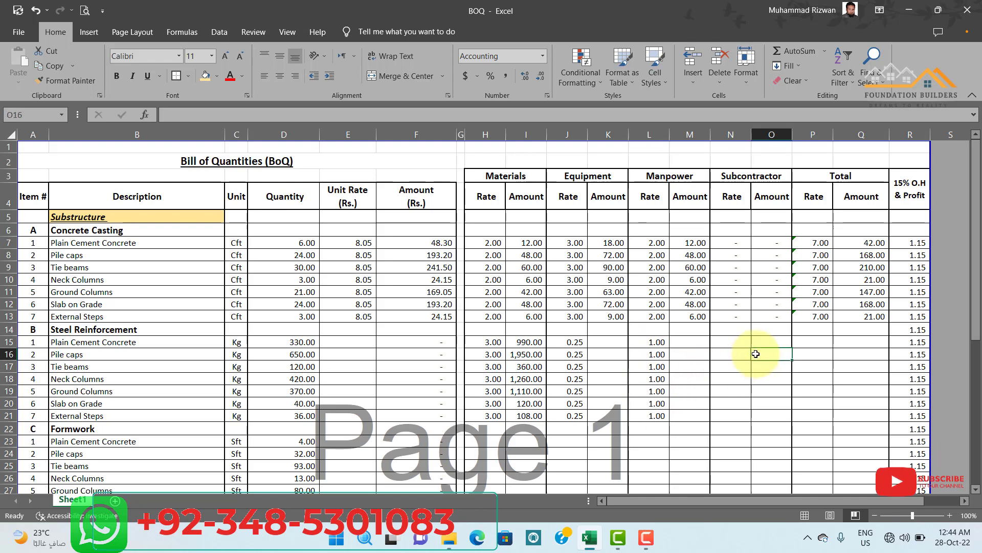
Copy the Subcontractor Rate and Amount from N13:O13 into the Steel Reinforcement rows N15 to O21.
drag(740, 319, 781, 320)
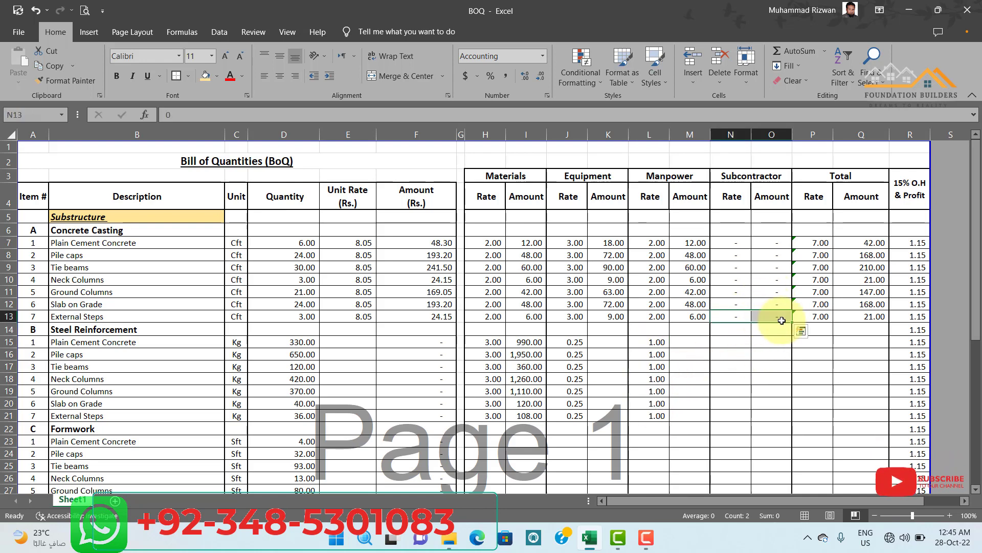
key(ctrl+c)
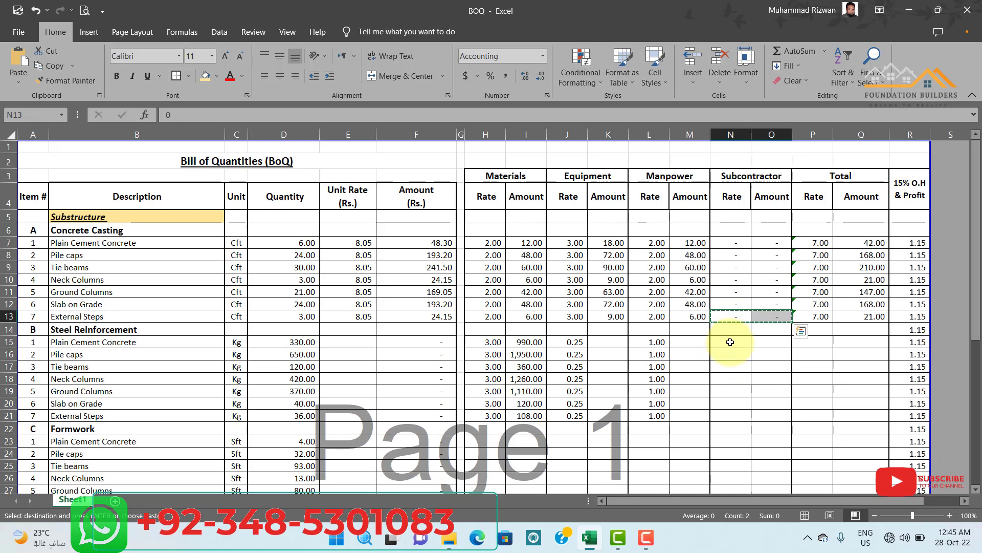
drag(730, 342, 763, 416)
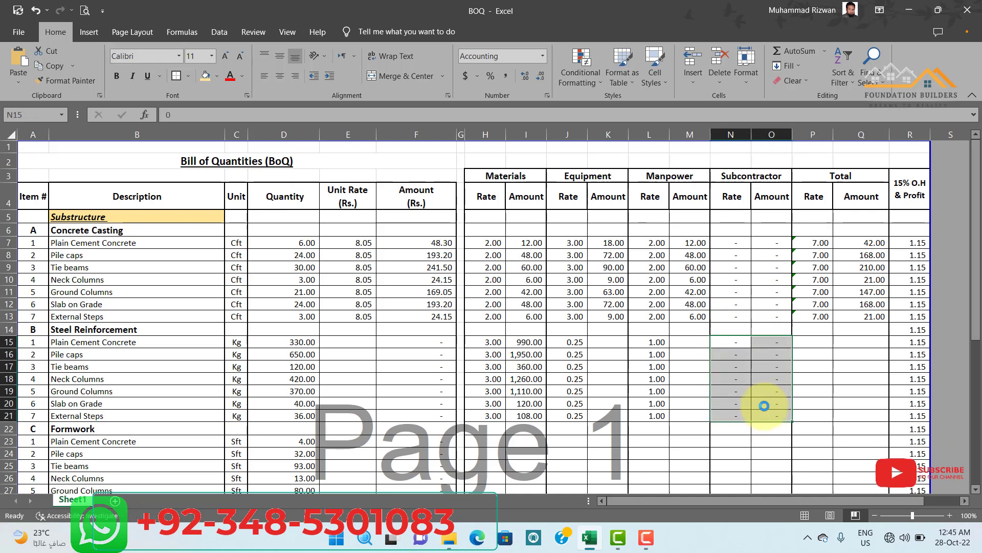
key(Return)
click(813, 364)
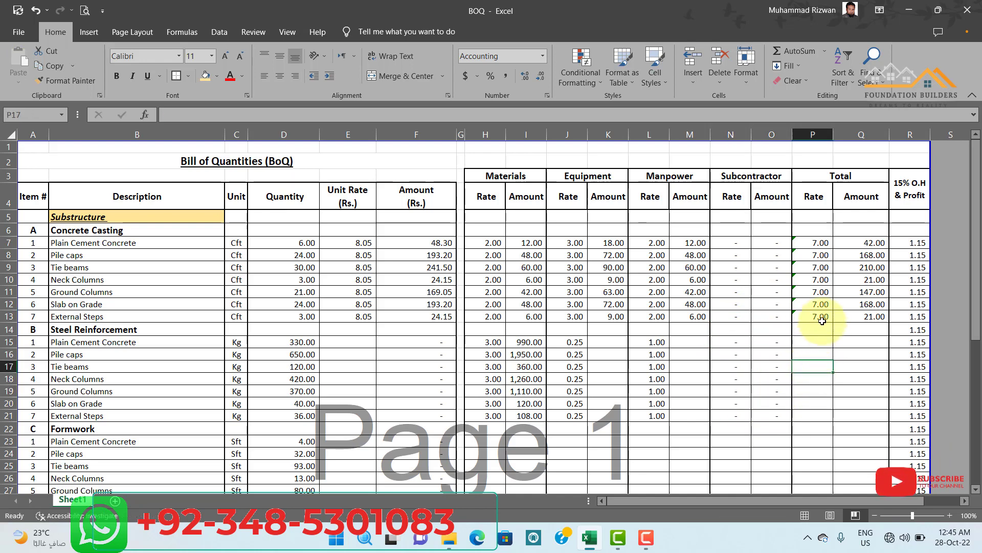
Copy the Total Rate and Amount formulas from P13:Q13 into the Steel Reinforcement rows P15 to Q21.
drag(825, 314, 867, 317)
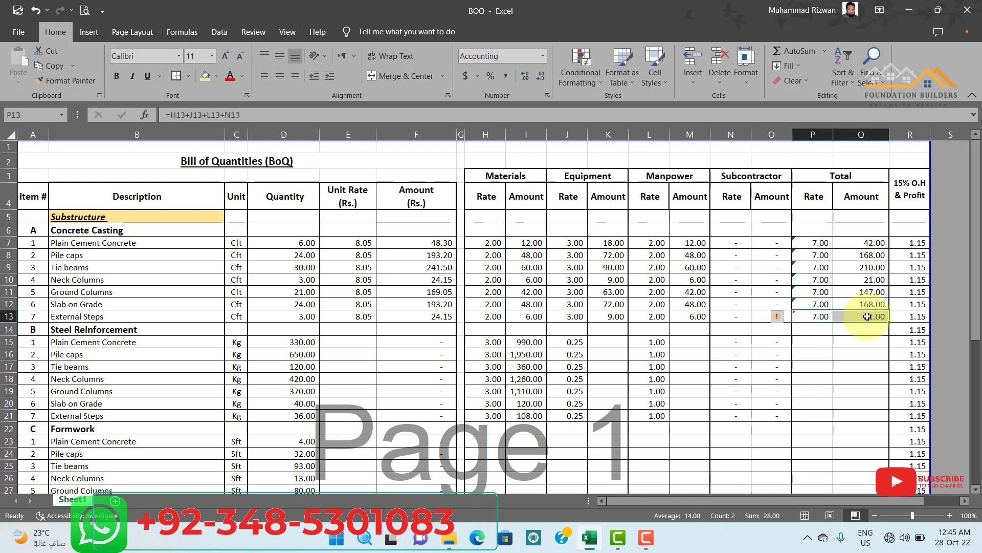
key(ctrl+c)
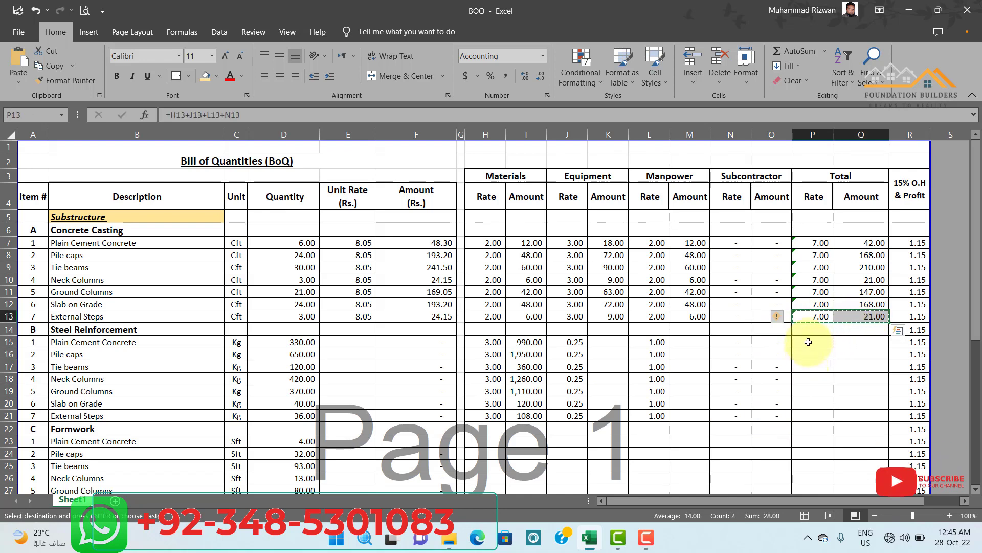
drag(816, 343, 853, 412)
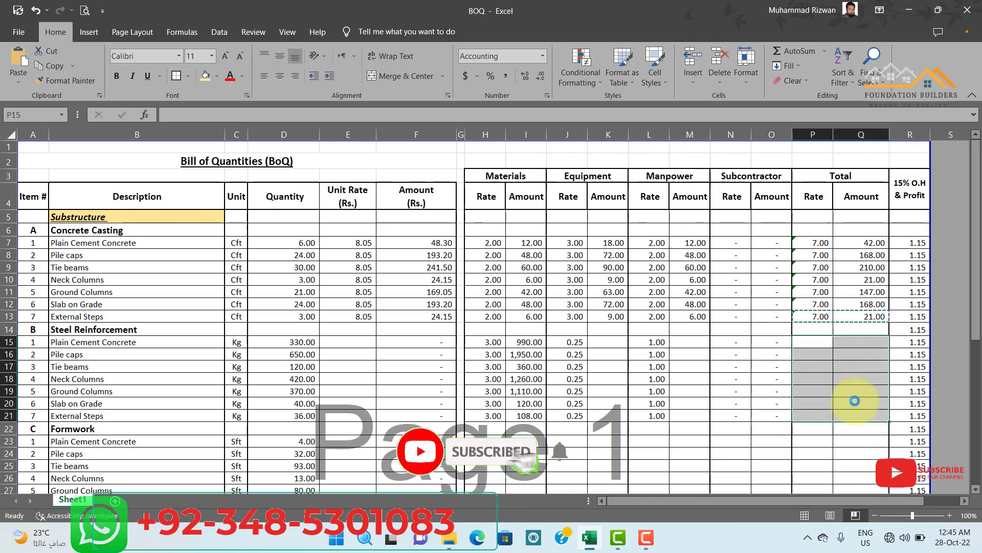
key(Return)
click(688, 428)
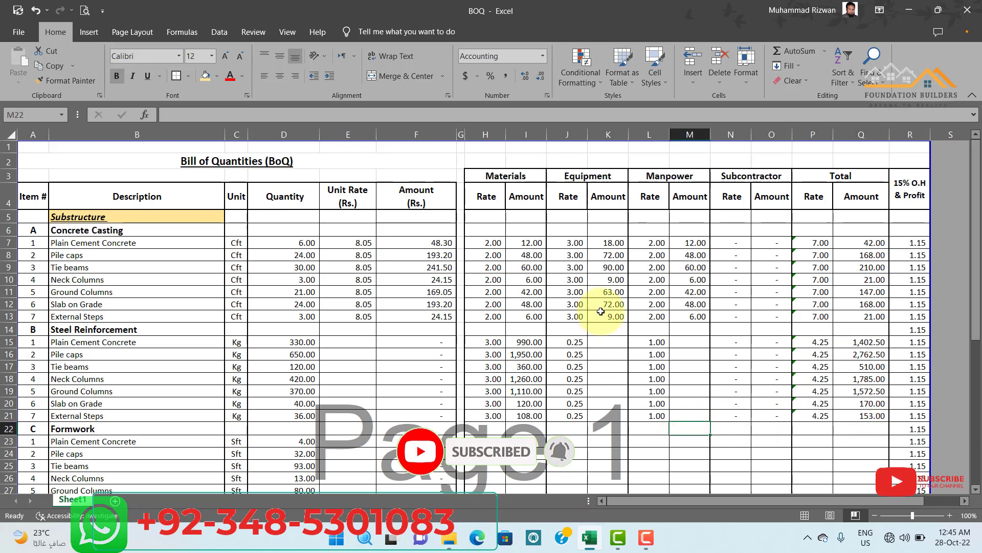
Copy the Equipment Amount formula from K13 into K15 to K21 for the Steel Reinforcement items.
click(617, 321)
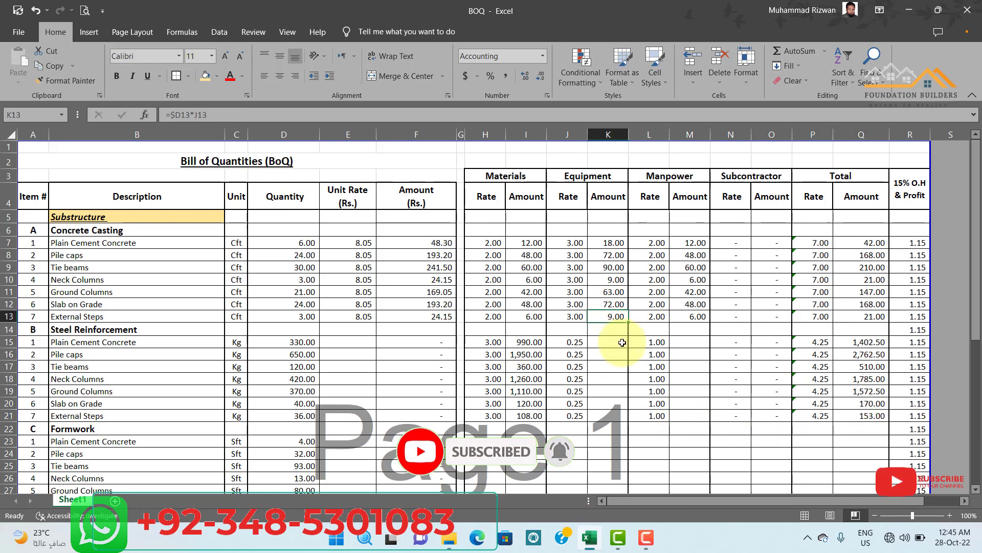
key(ctrl+c)
drag(606, 342, 608, 414)
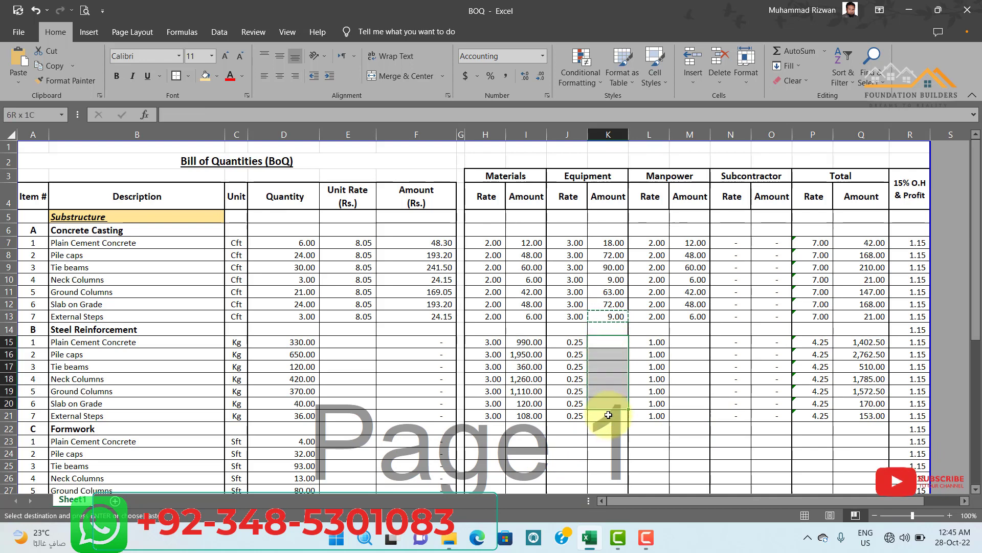
key(ctrl+v)
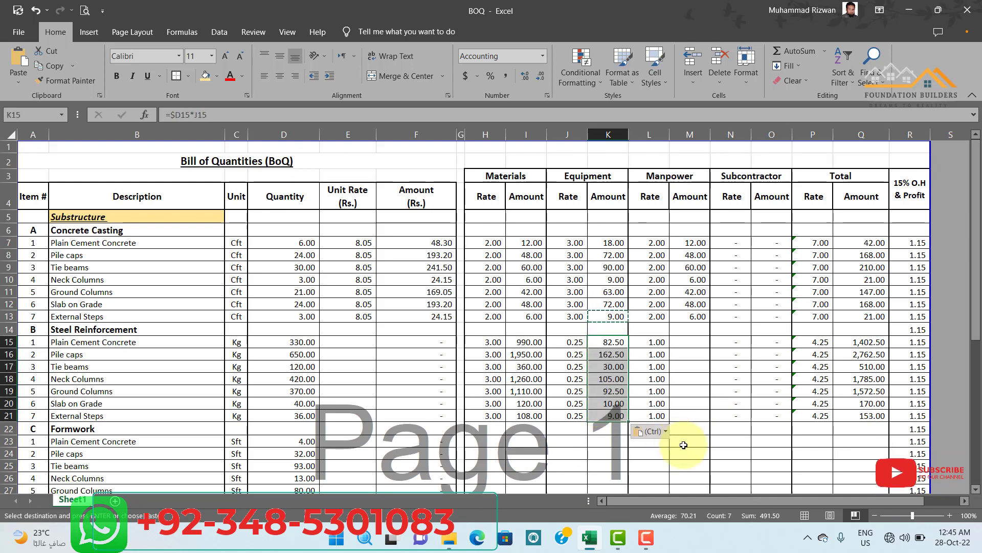
click(688, 450)
key(Escape)
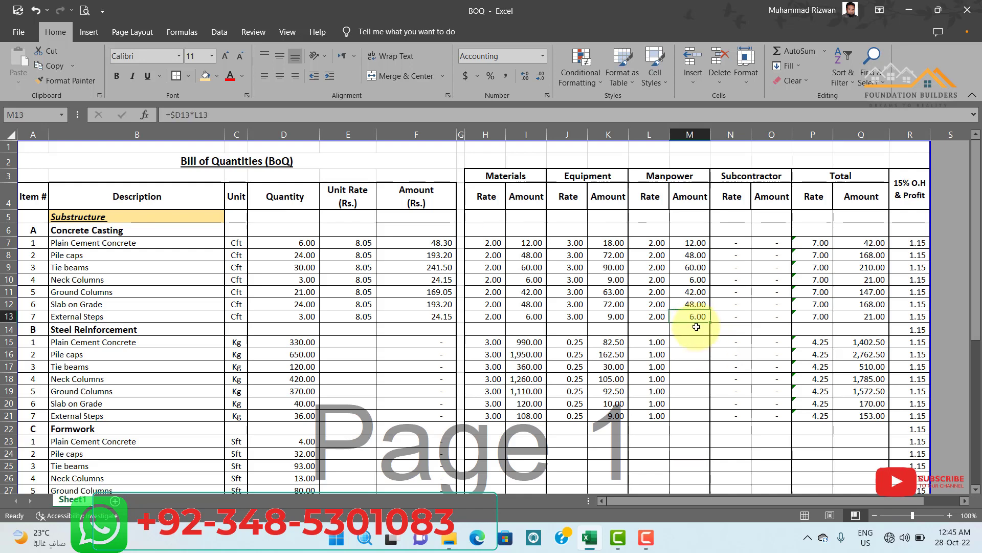
Copy the Manpower Amount formula from M13 into M15 to M21 for the Steel Reinforcement items.
drag(694, 342, 698, 420)
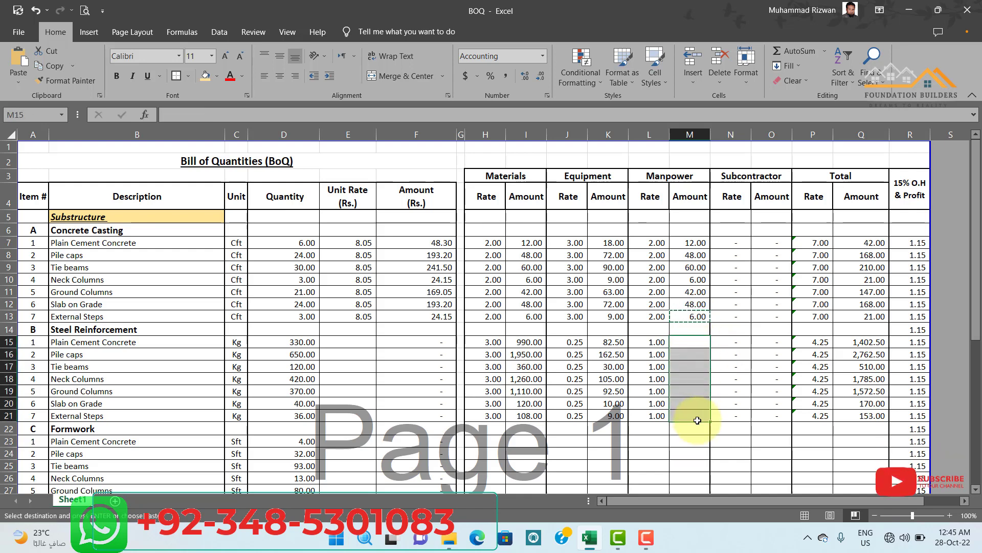
key(ctrl+v)
key(Escape)
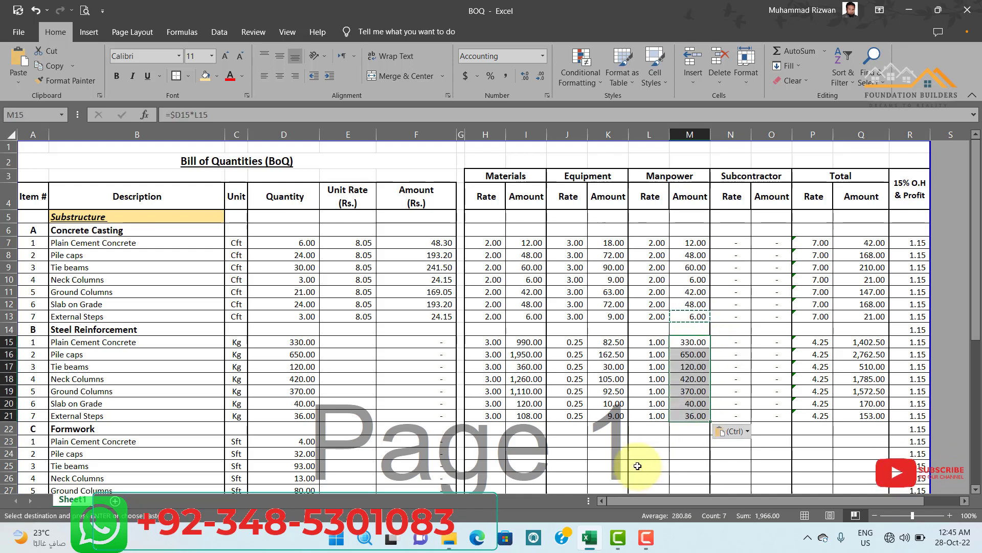
Inspect the Total Amount formula in Q15 for the first Steel Reinforcement item.
click(649, 465)
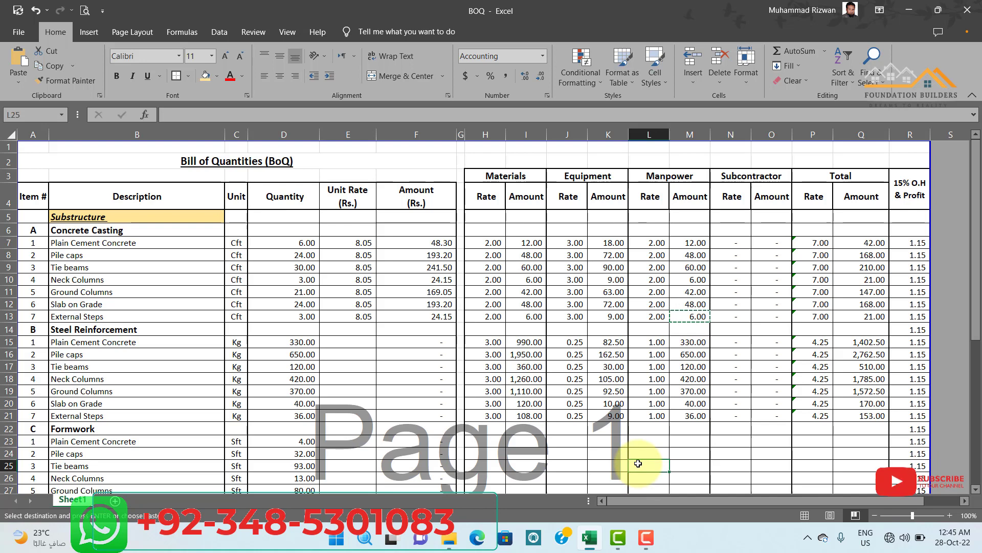
double_click(870, 341)
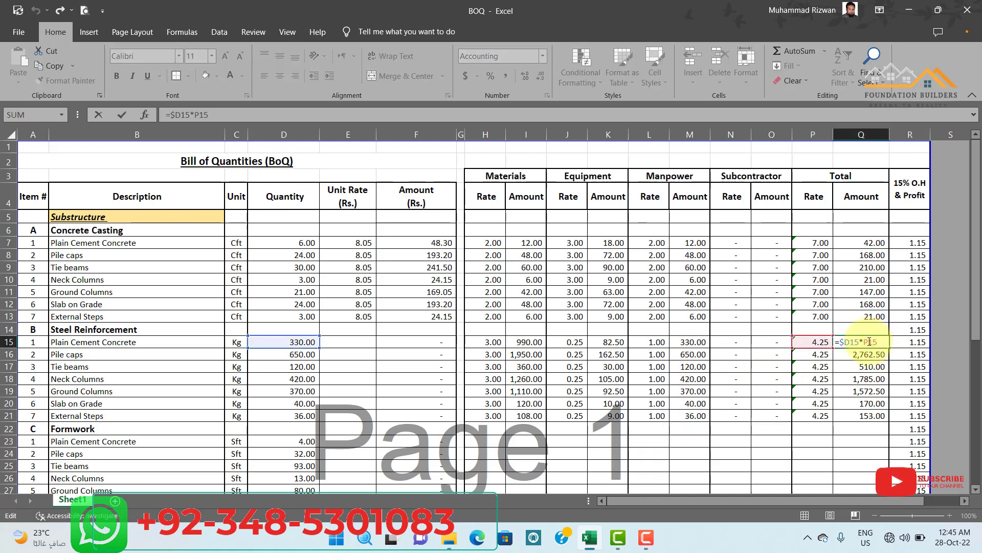
key(Escape)
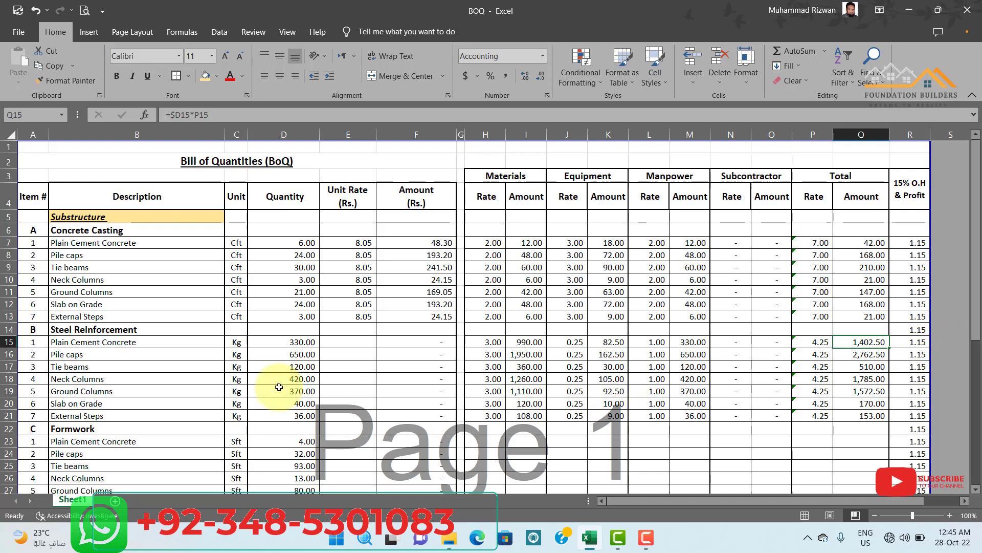
Copy the Unit Rate formula from E13 into E15 to E21 for the Steel Reinforcement items and check the formula in E15.
click(368, 316)
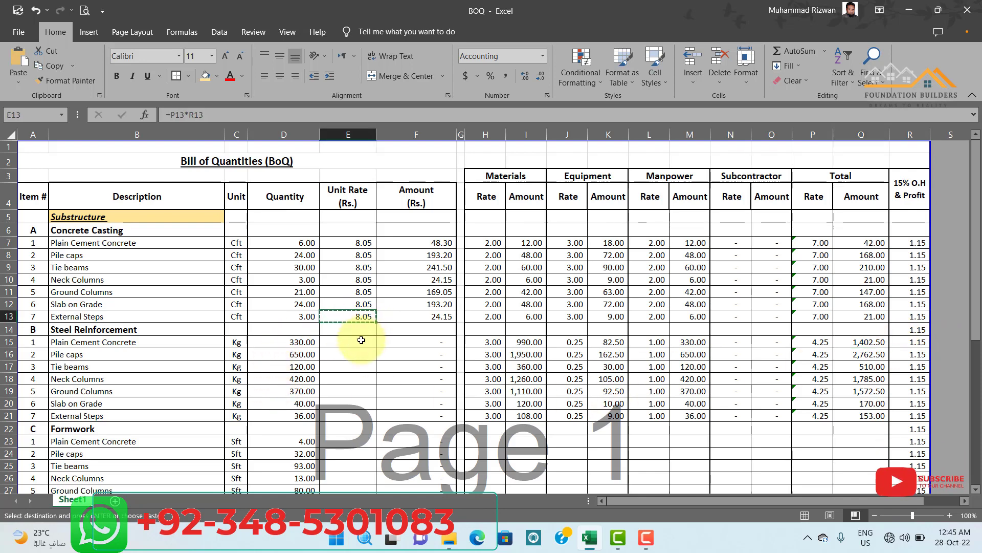
drag(361, 341, 358, 416)
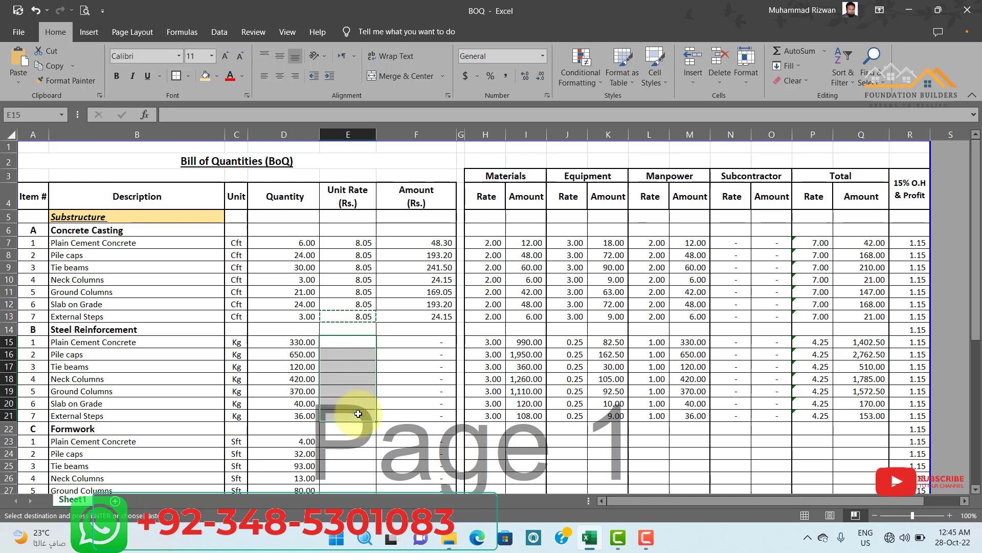
key(Return)
click(351, 428)
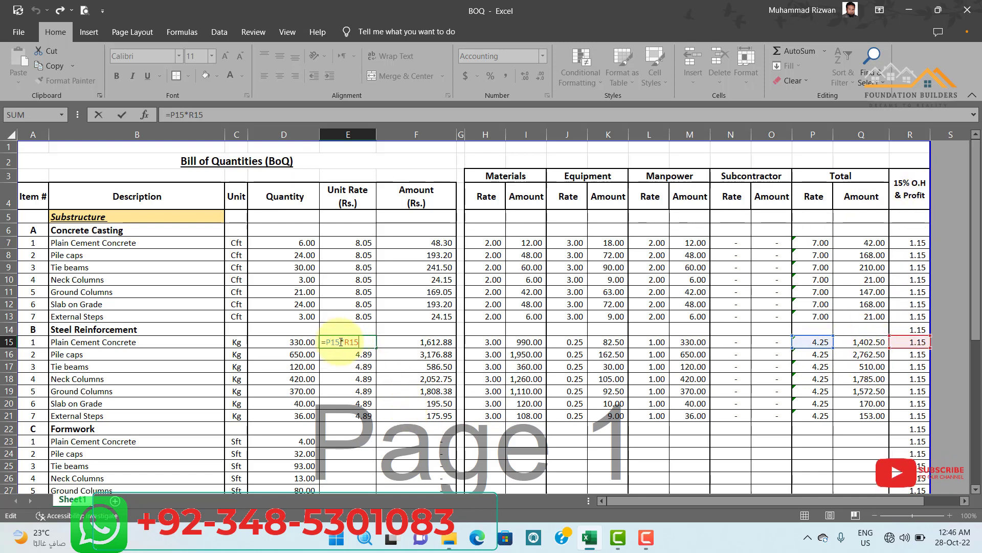
key(Return)
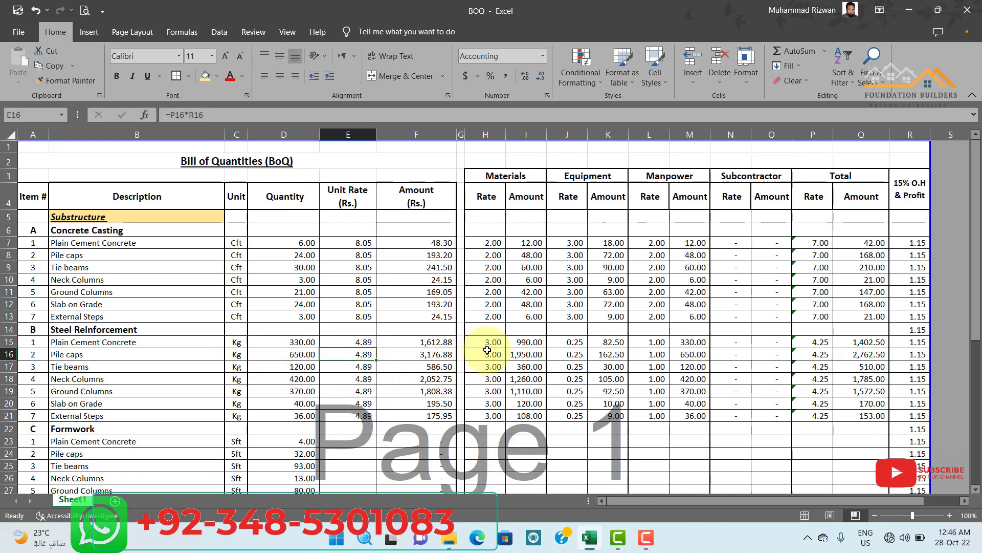
Enter a Materials Rate of 2 in H23 and fill it down to H29 for the Formwork items.
scroll(488, 348, down, 2)
click(386, 360)
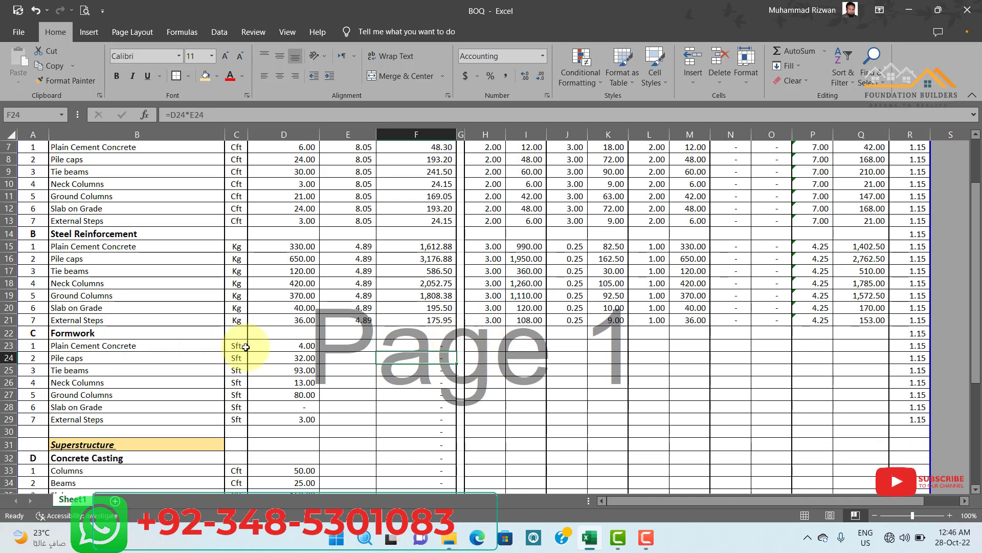
click(488, 350)
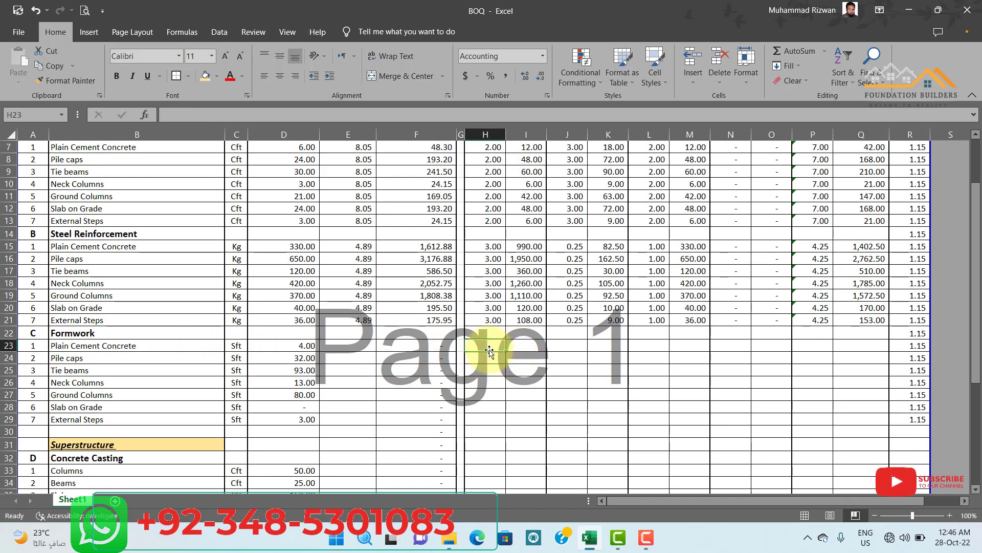
text(2)
key(Return)
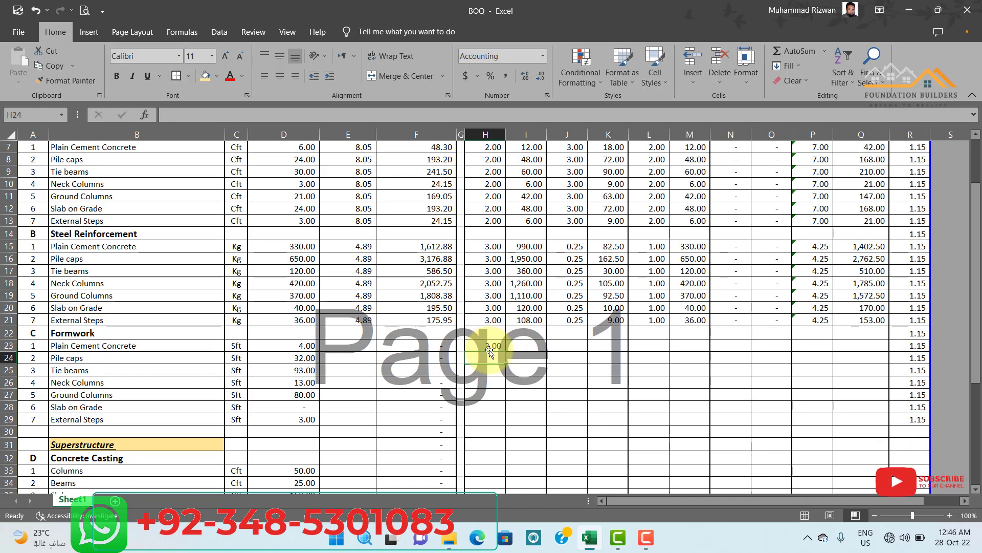
drag(490, 344, 491, 407)
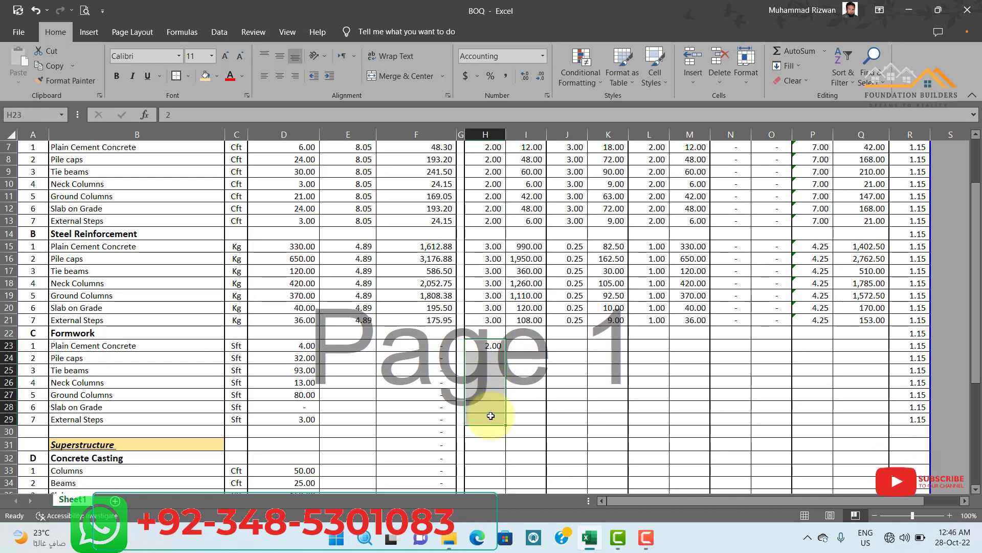
drag(491, 416, 490, 415)
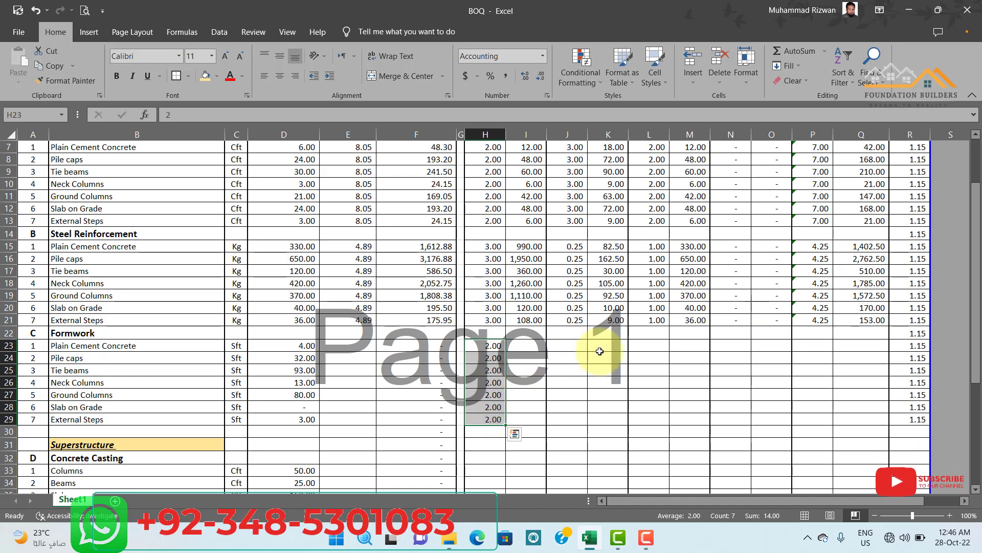
Copy the Materials Amount formula from I21 into I23 to I29 for the substructure Formwork items.
click(538, 318)
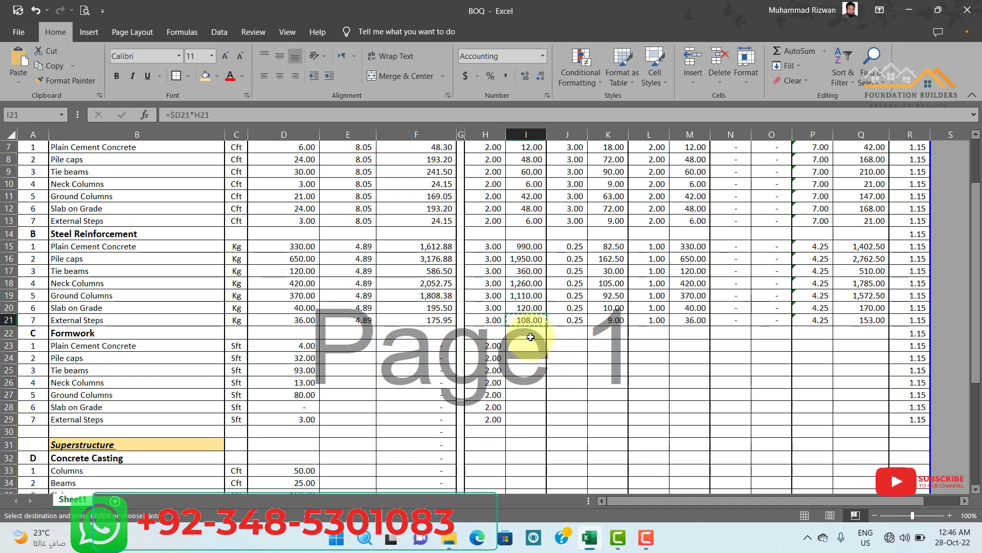
drag(522, 348, 522, 410)
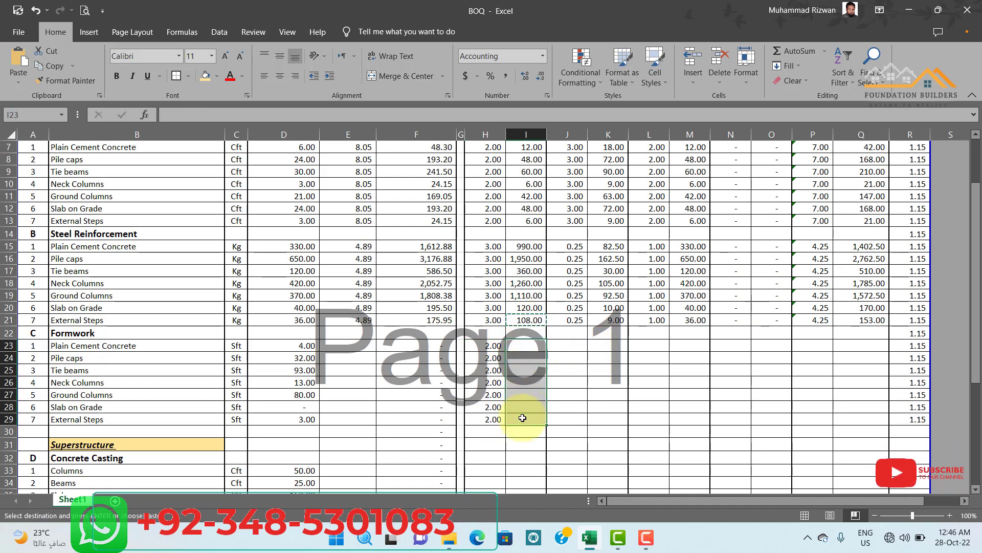
key(ctrl+v)
click(589, 401)
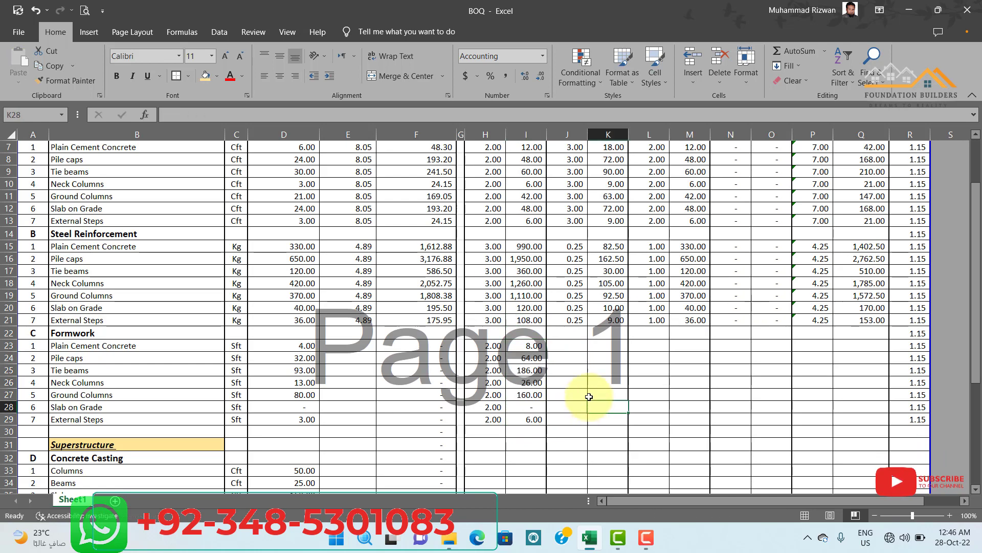
Enter an Equipment Rate of 0.25 in J23 and fill it down to J29 for the Formwork items.
scroll(563, 353, up, 2)
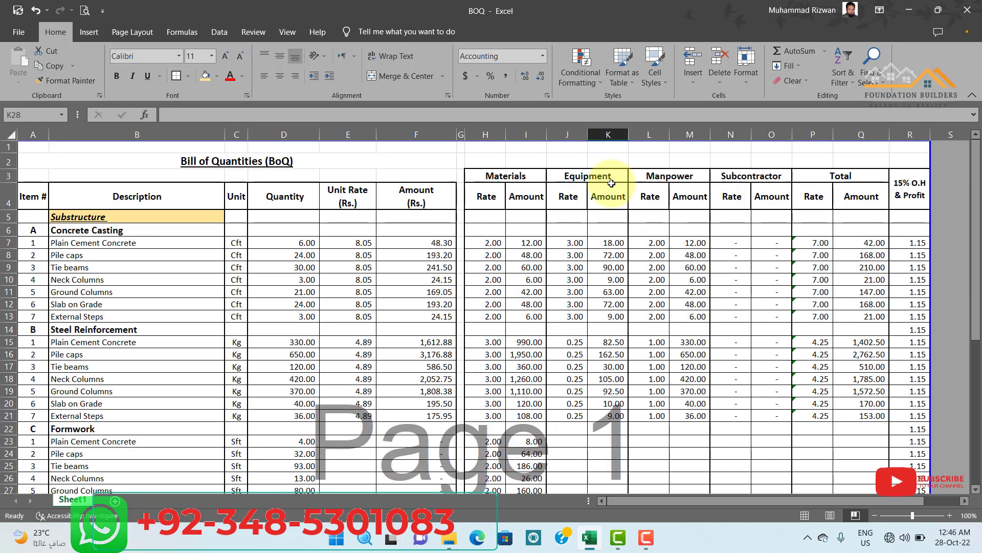
scroll(607, 188, down, 4)
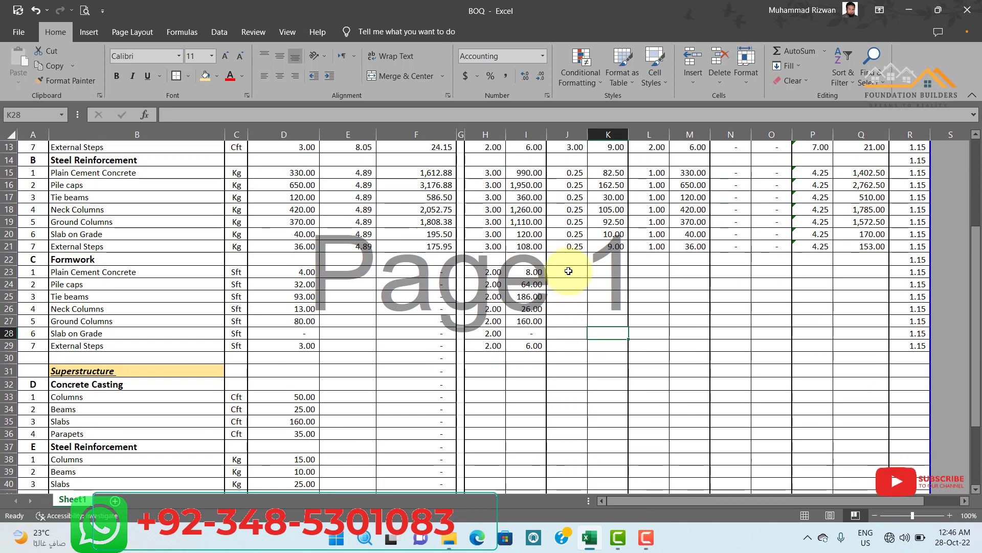
click(569, 274)
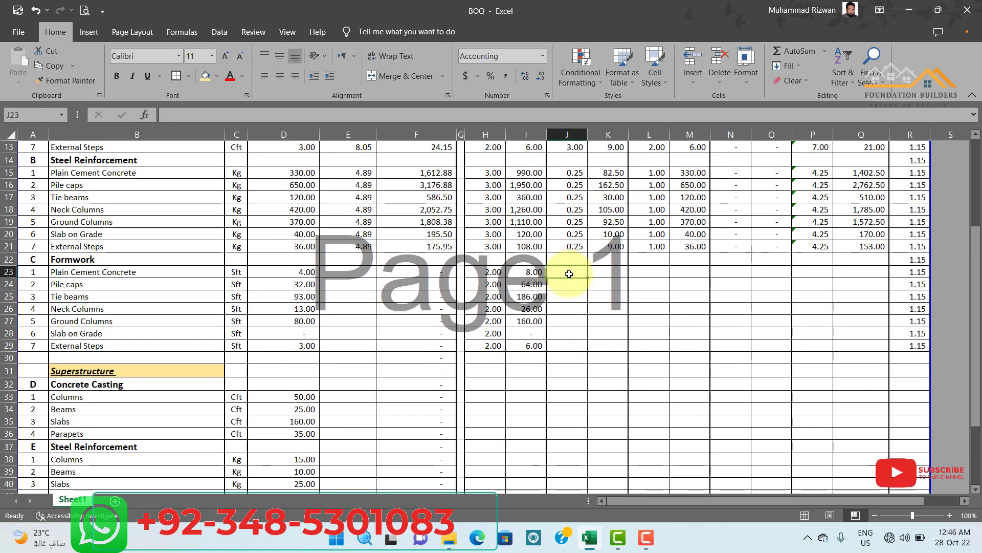
text(.2)
key(Return)
key(Return)
key(Return)
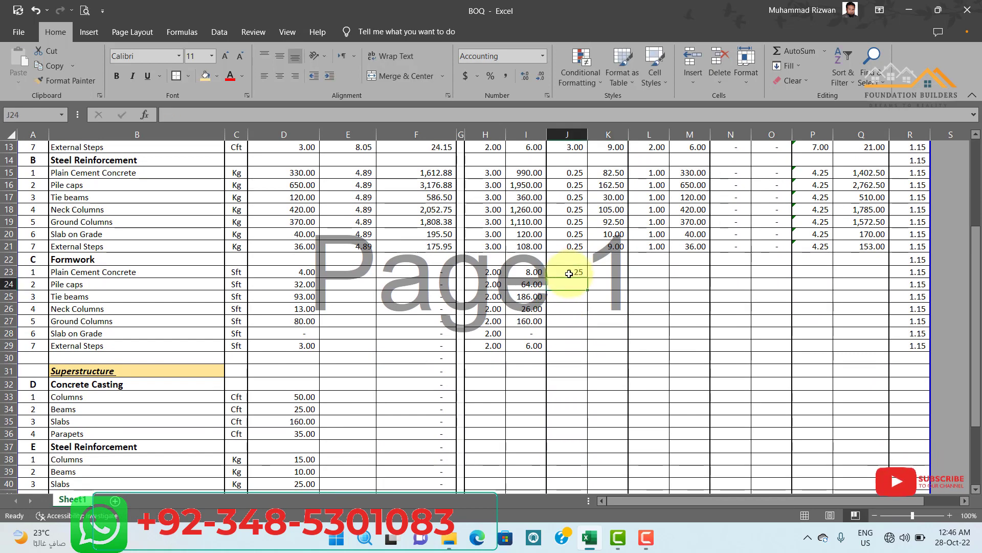
drag(575, 278, 576, 327)
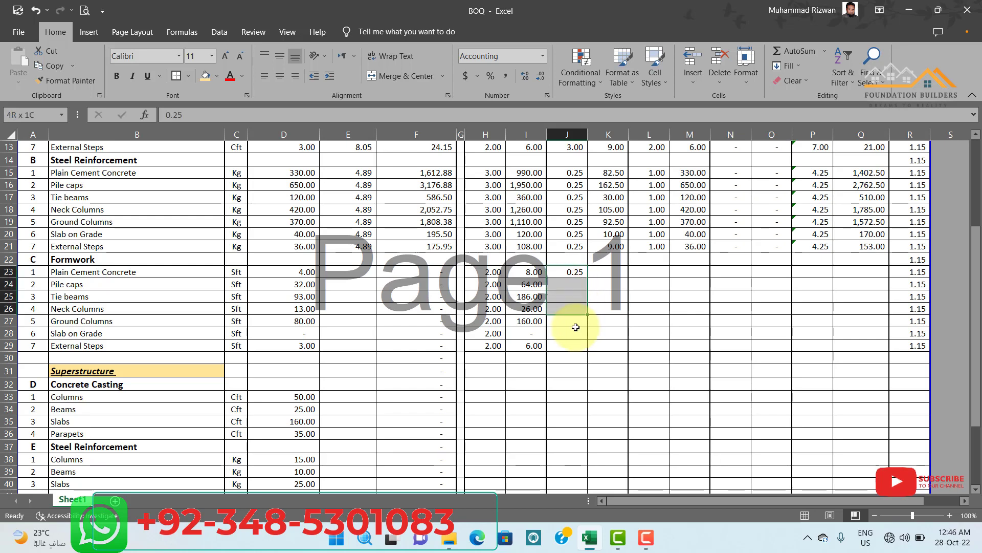
key(ctrl+d)
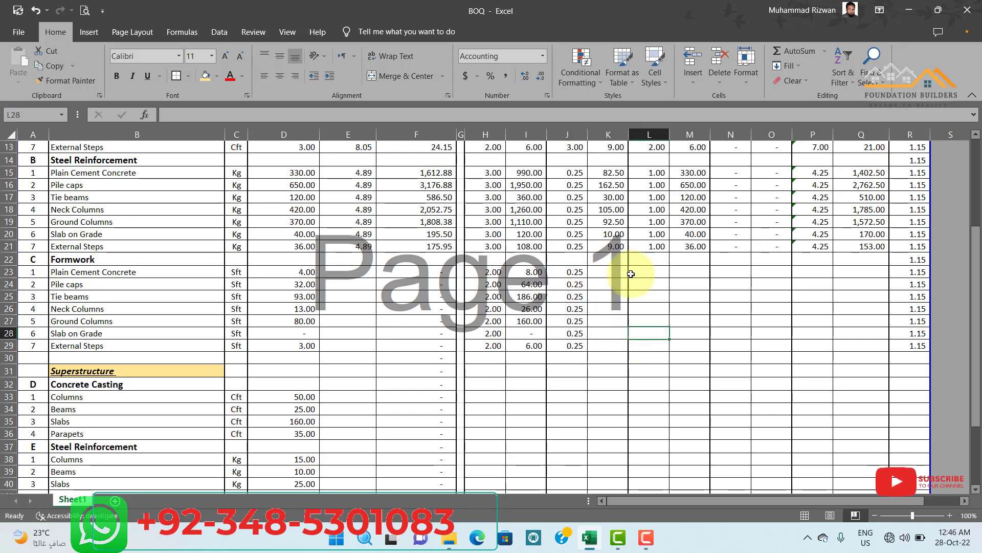
Copy the Equipment Amount formula from K21 into K23 to K29 for the Formwork items.
click(620, 245)
key(ctrl+c)
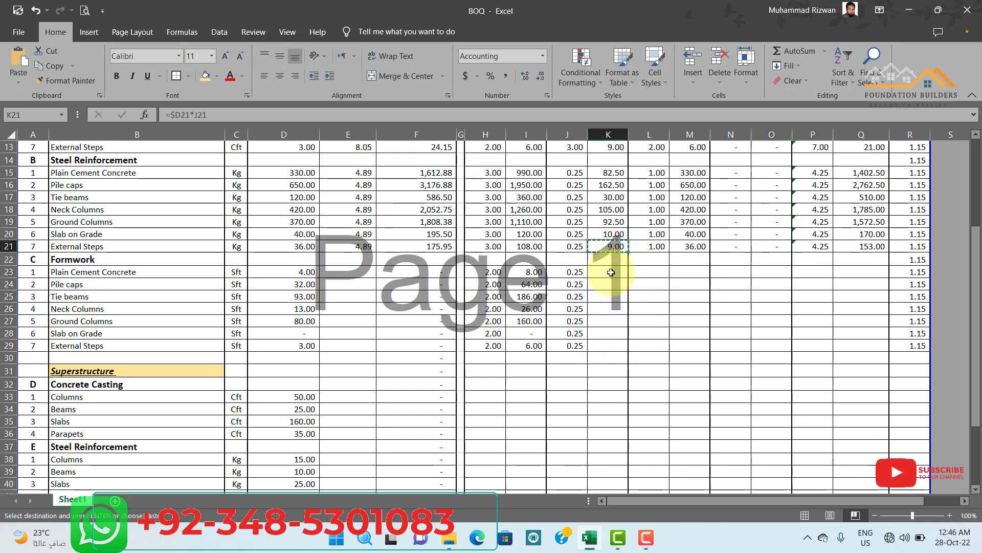
drag(609, 271, 610, 340)
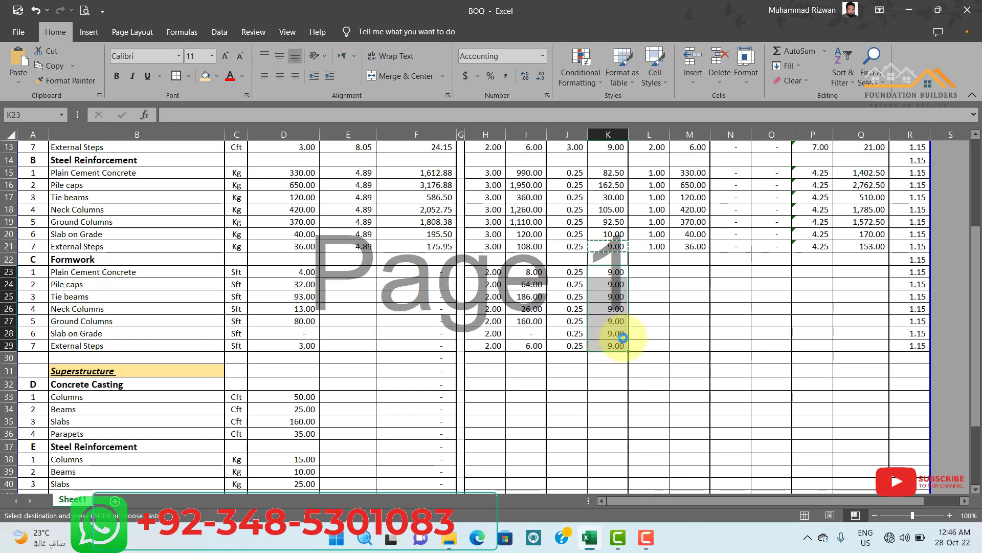
key(Return)
click(683, 354)
Enter a Manpower Rate of 0.5 in L23 and fill it down to L29 for the Formwork items.
scroll(665, 278, up, 3)
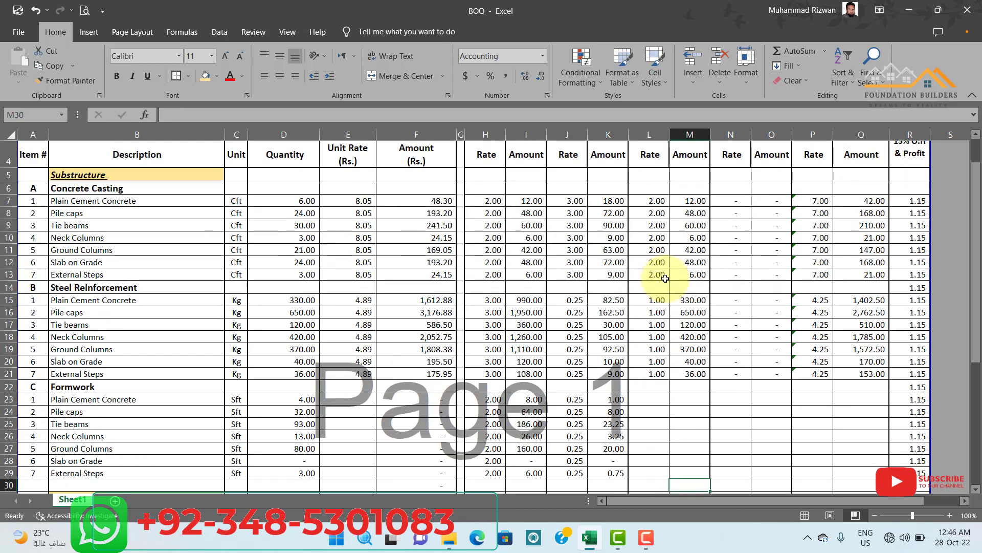
scroll(665, 276, up, 1)
scroll(665, 275, down, 5)
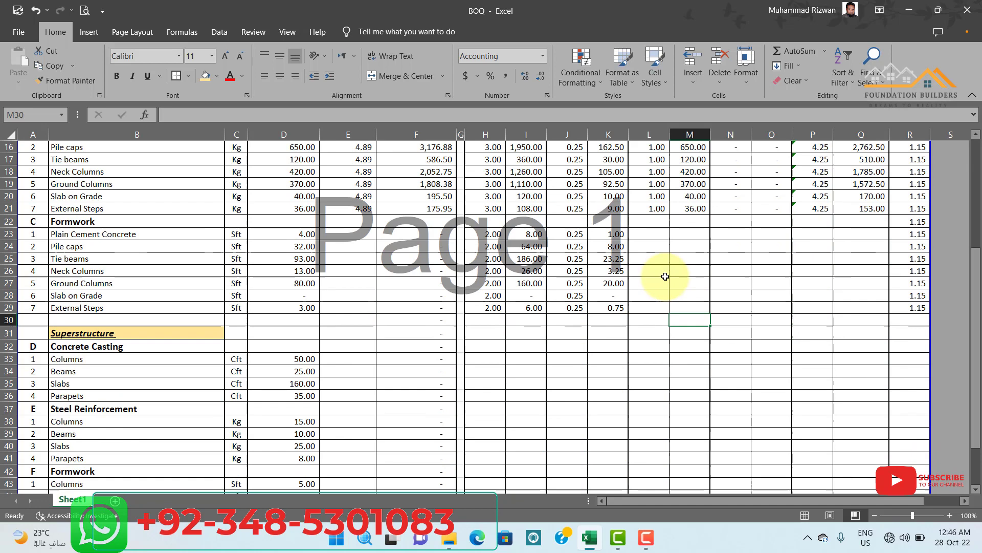
click(651, 238)
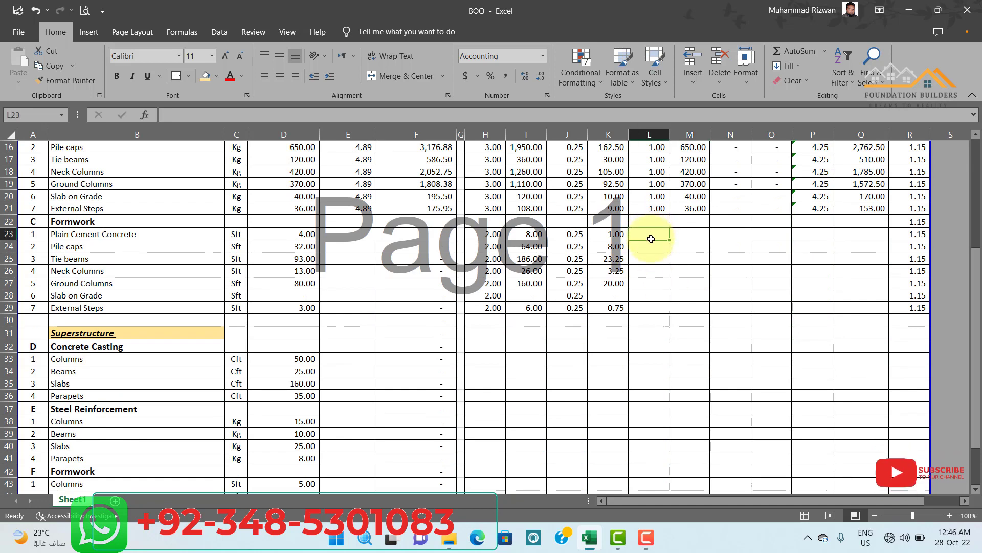
text(0.5)
key(Return)
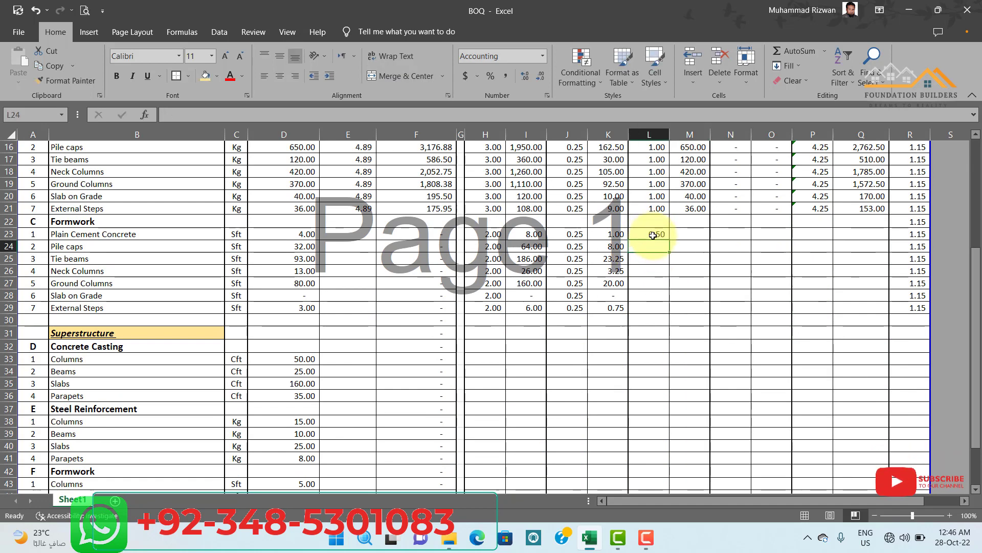
drag(653, 235, 653, 309)
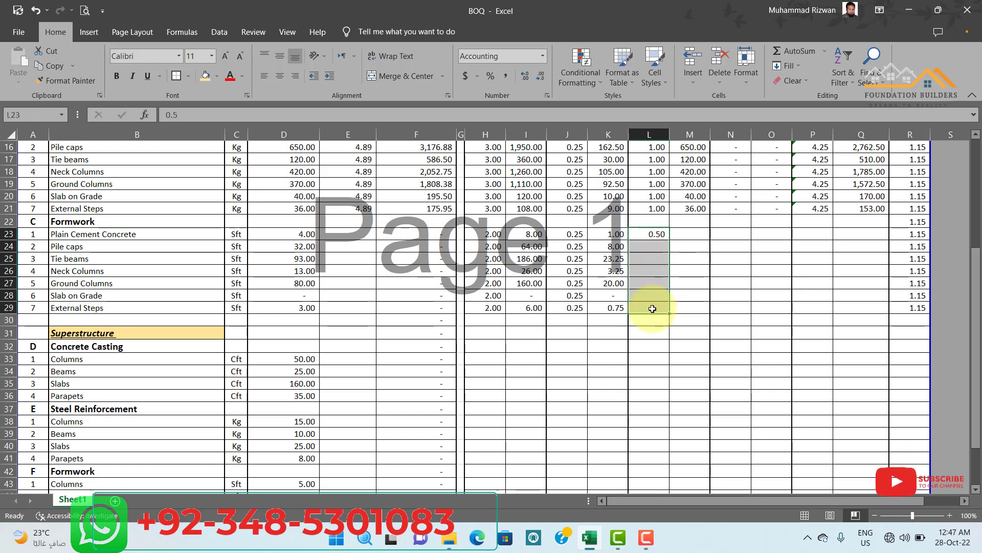
key(ctrl+d)
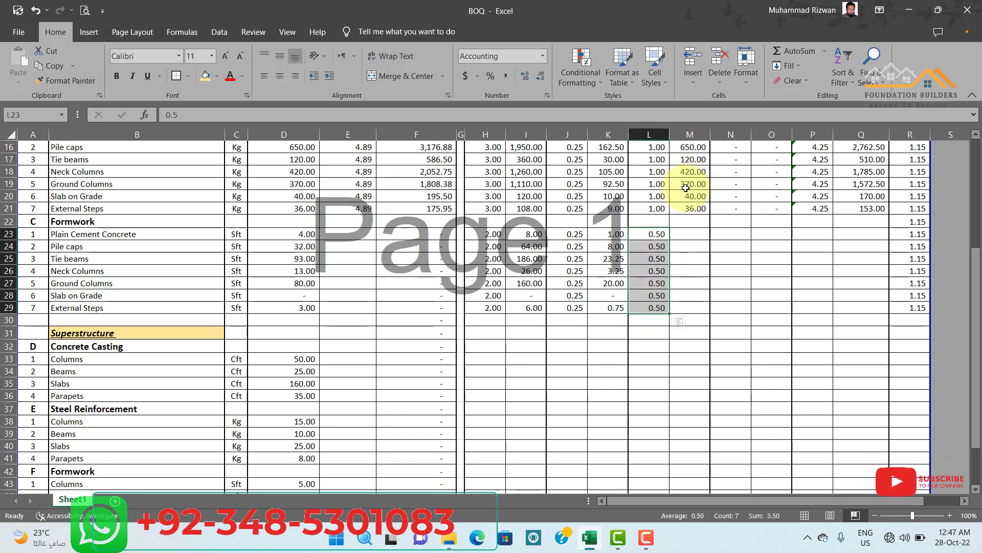
Copy the Manpower Amount formula from M19 into M23 to M29 for the Formwork items.
click(688, 186)
key(ctrl+c)
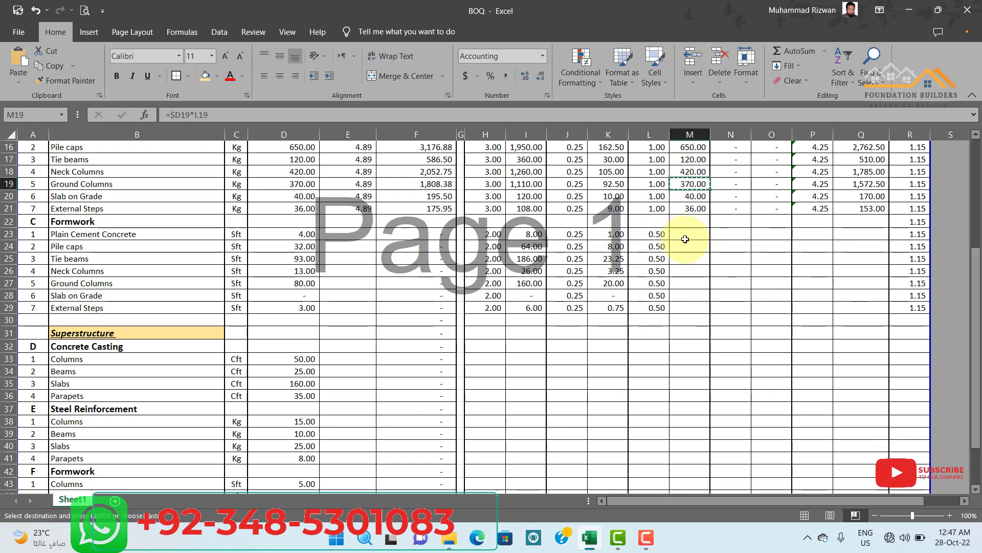
drag(687, 236, 690, 302)
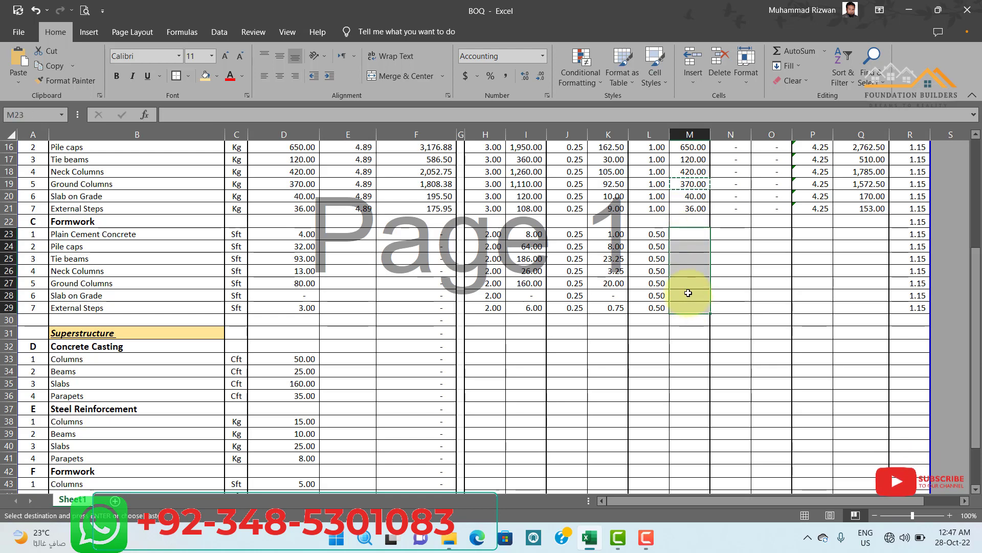
key(ctrl+v)
click(657, 345)
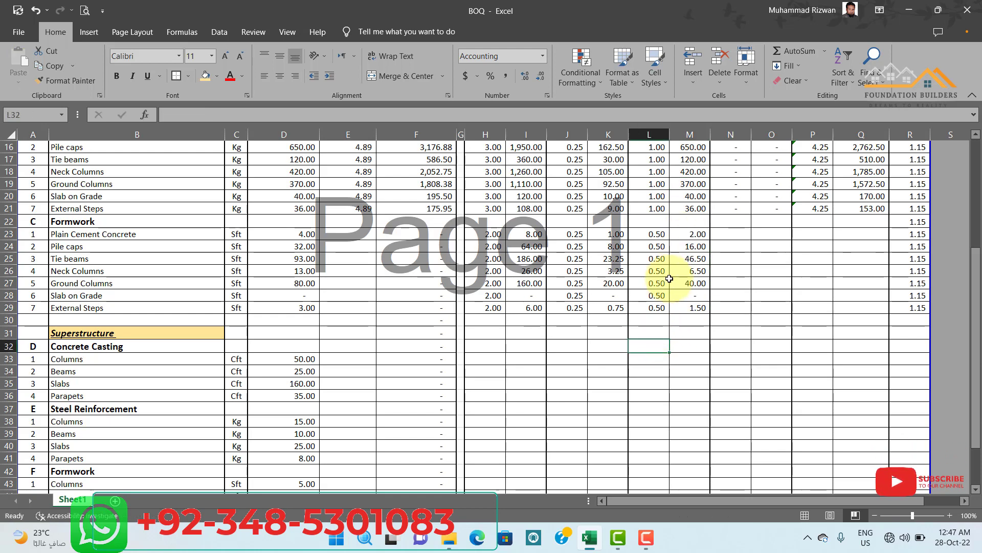
Copy the Subcontractor Rate and Amount from N21:O21 into the Formwork rows N23 to O29.
scroll(669, 279, up, 4)
drag(745, 372, 765, 372)
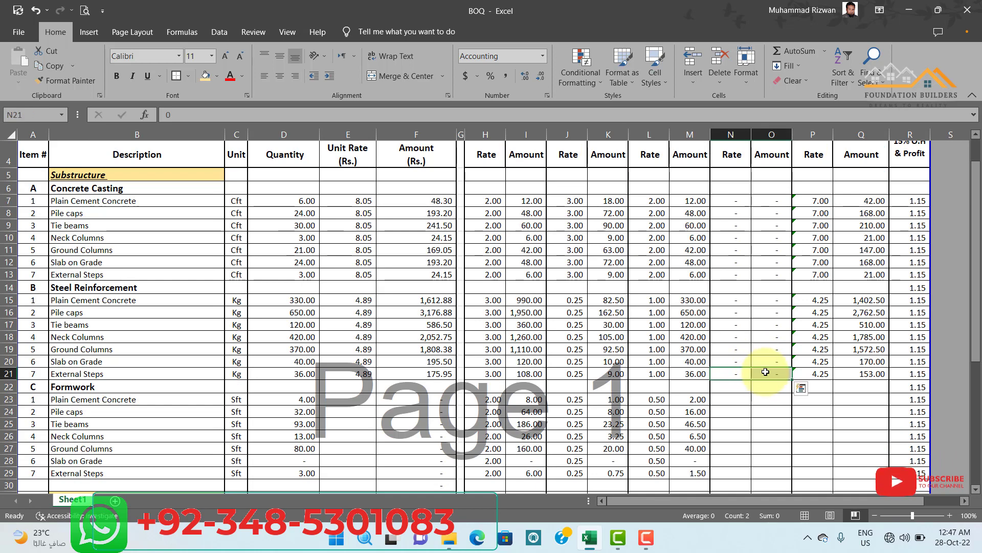
key(ctrl+c)
scroll(732, 314, down, 2)
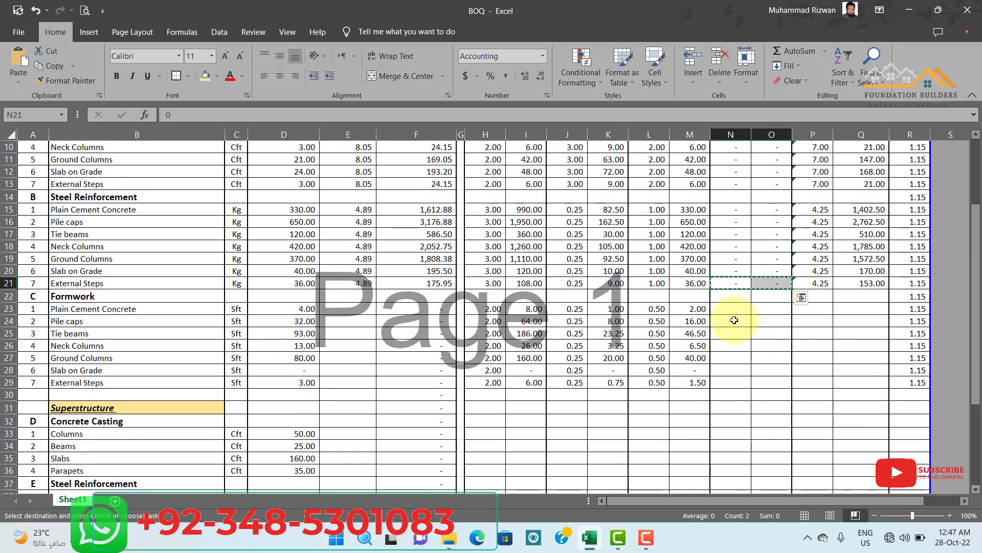
drag(728, 311, 765, 368)
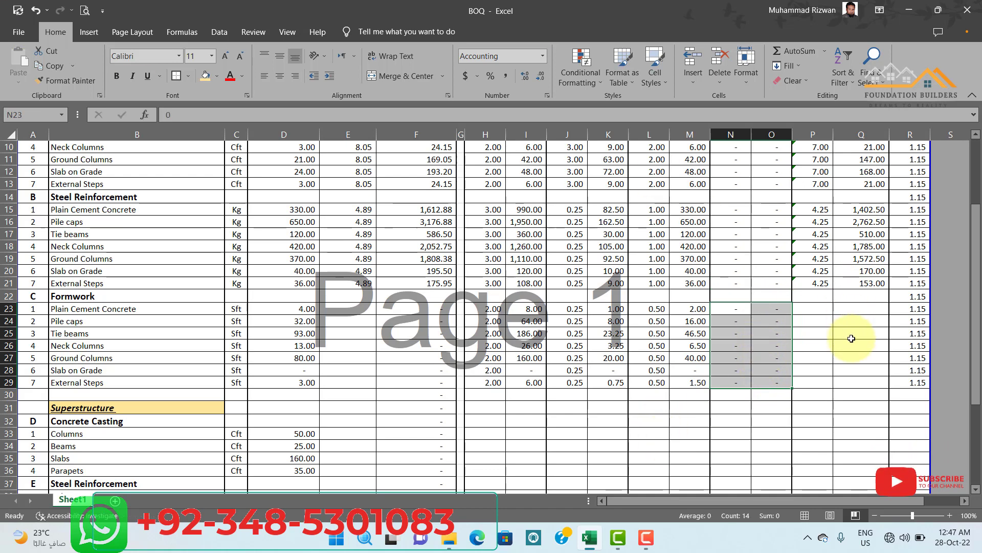
Copy the Total Rate and Amount formulas from P21:Q21 into the Formwork rows P23 to Q29.
scroll(830, 342, up, 3)
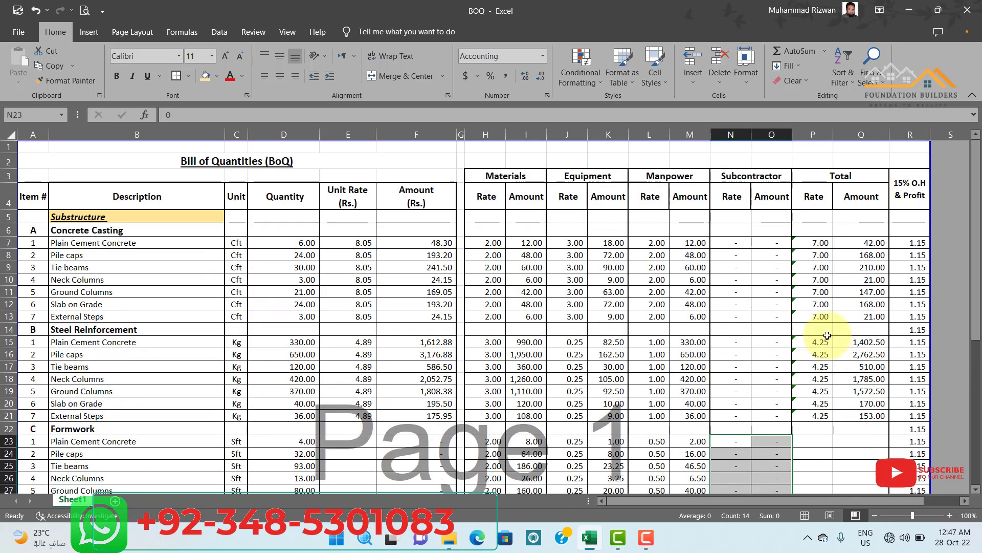
scroll(826, 183, down, 2)
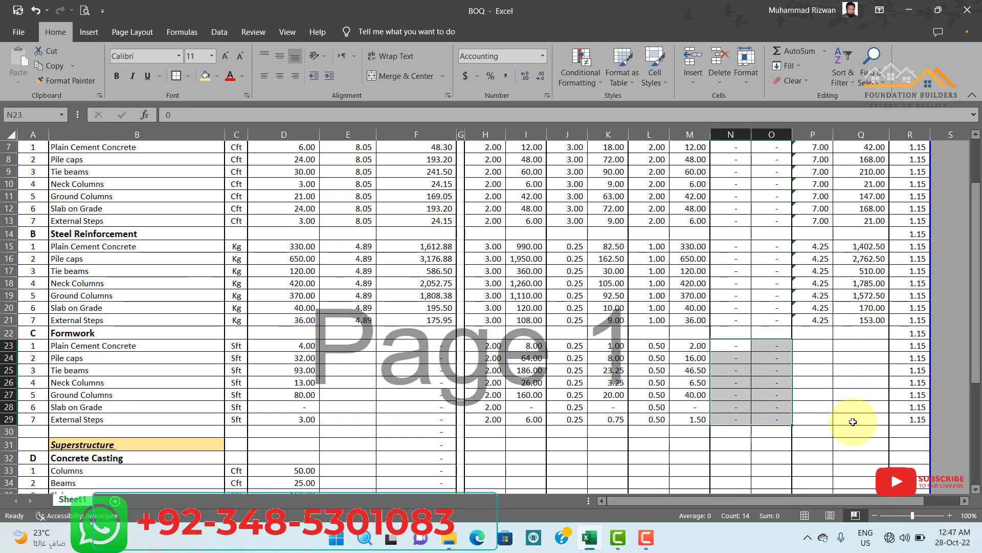
drag(817, 320, 859, 320)
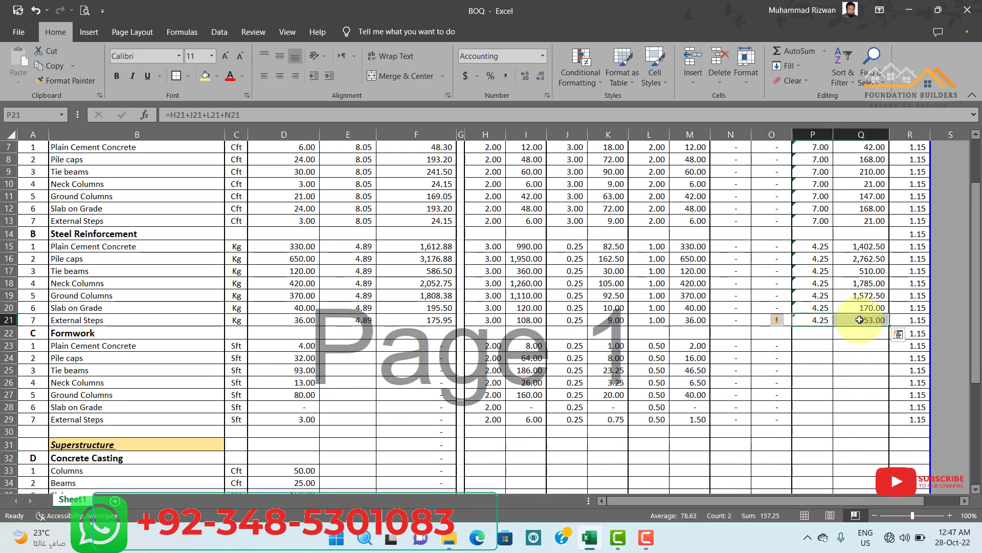
key(ctrl+c)
drag(819, 343, 849, 416)
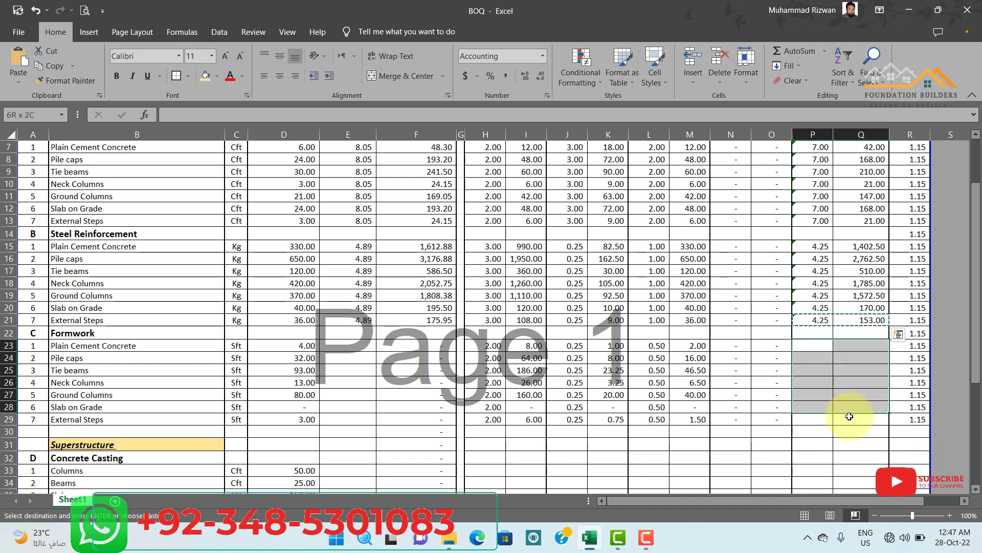
key(Return)
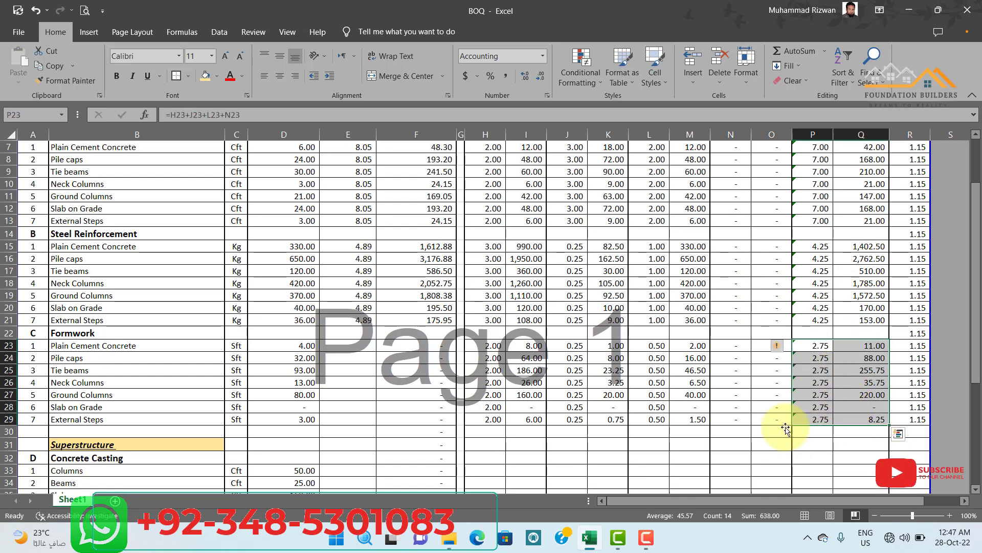
click(726, 468)
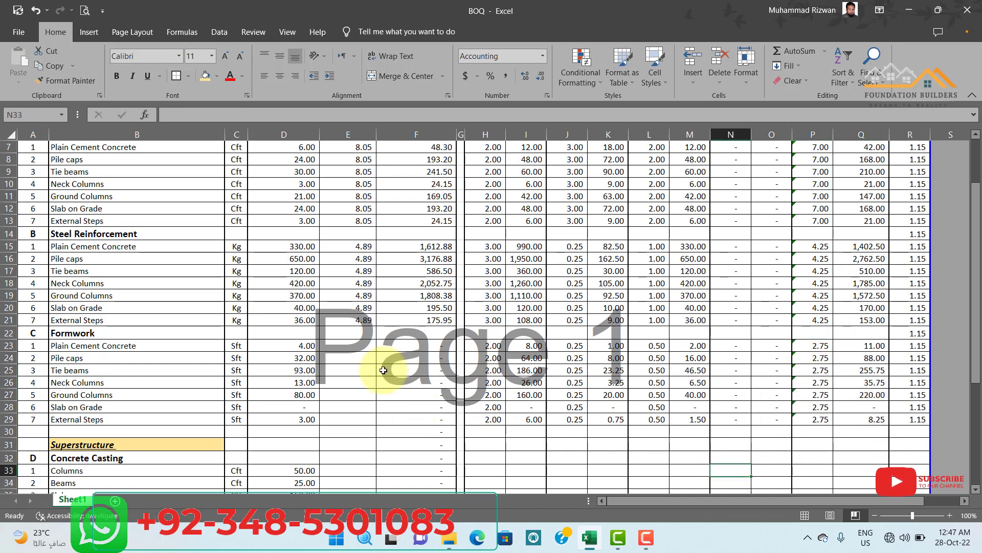
Copy the Unit Rate formula from E21 into E23 to E29 for the Formwork items and check the formula in E23.
click(349, 320)
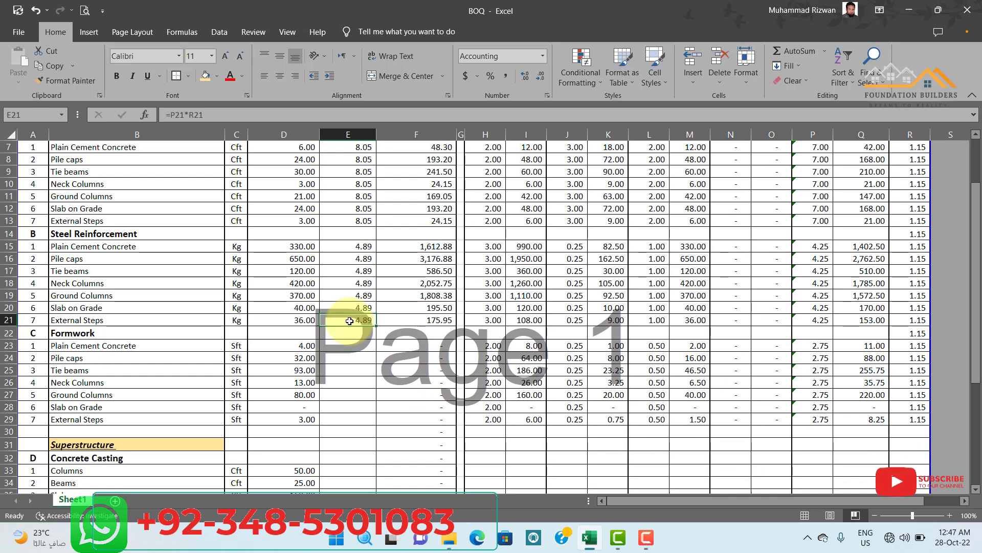
key(ctrl+c)
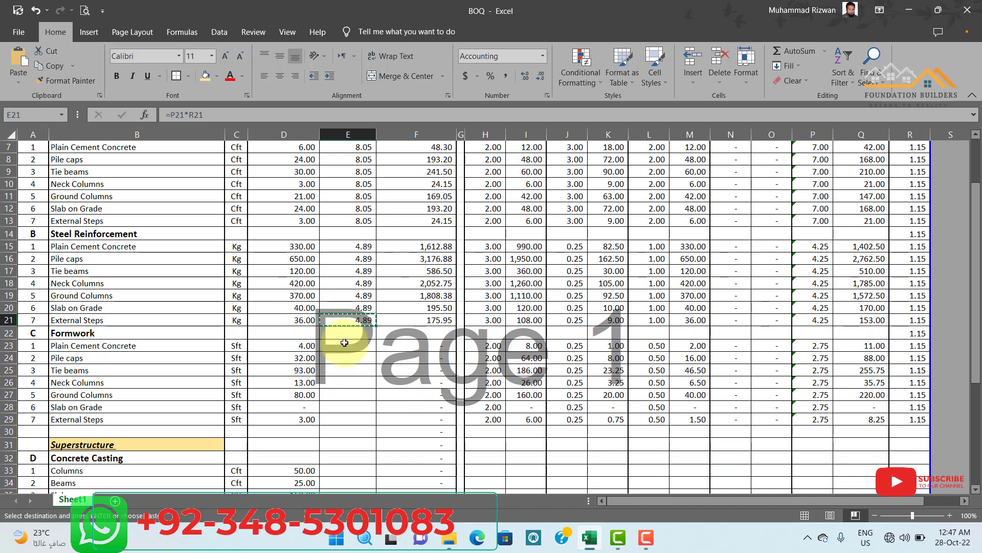
drag(346, 344, 345, 420)
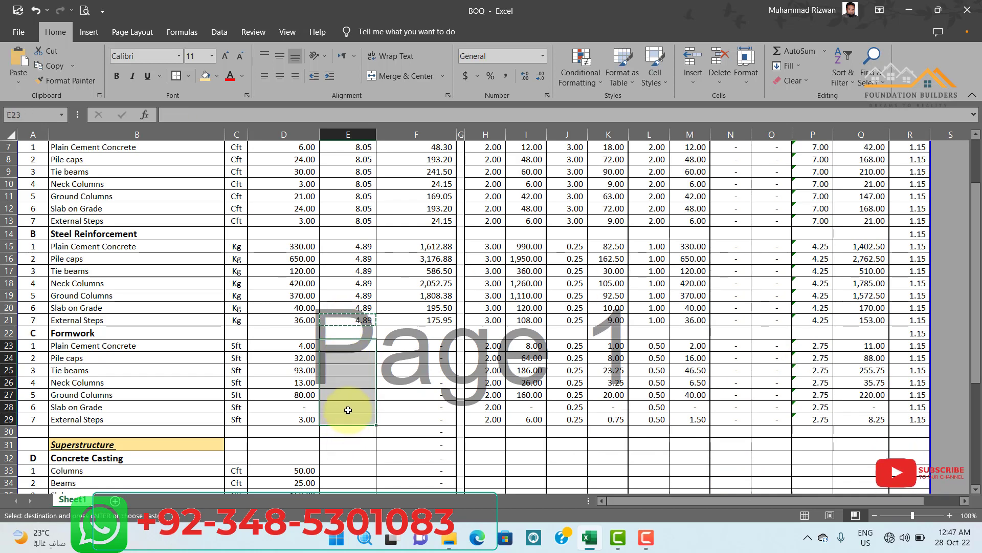
key(ctrl+v)
click(439, 397)
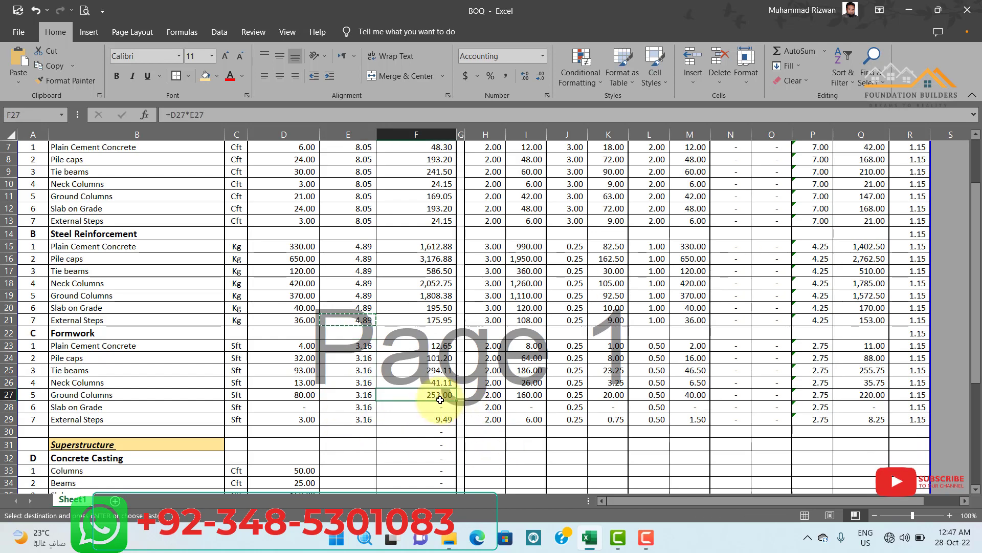
key(Escape)
double_click(347, 346)
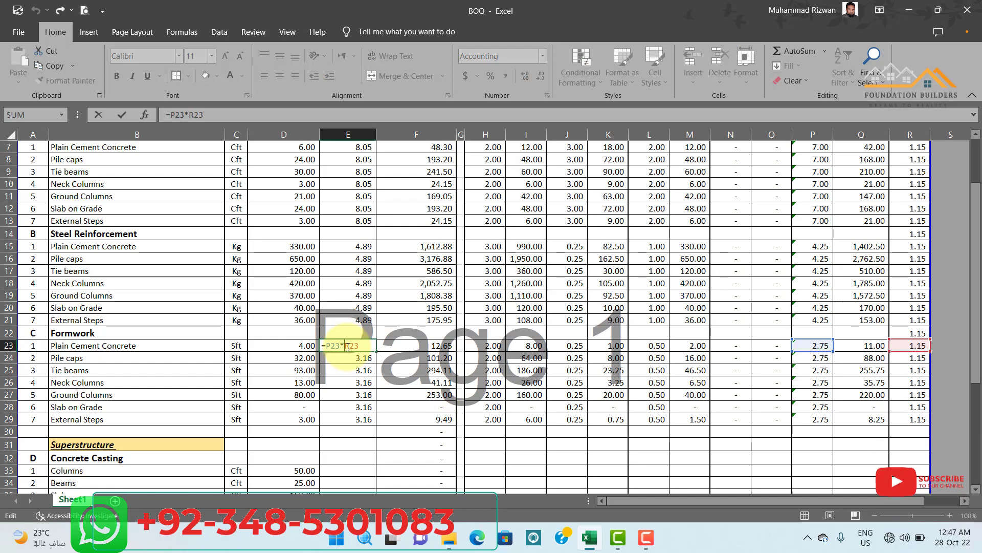
key(Escape)
Copy the Concrete Casting rate breakdown and profit factor from H7:R7 into the Superstructure Columns row, H33:R33.
scroll(637, 332, down, 2)
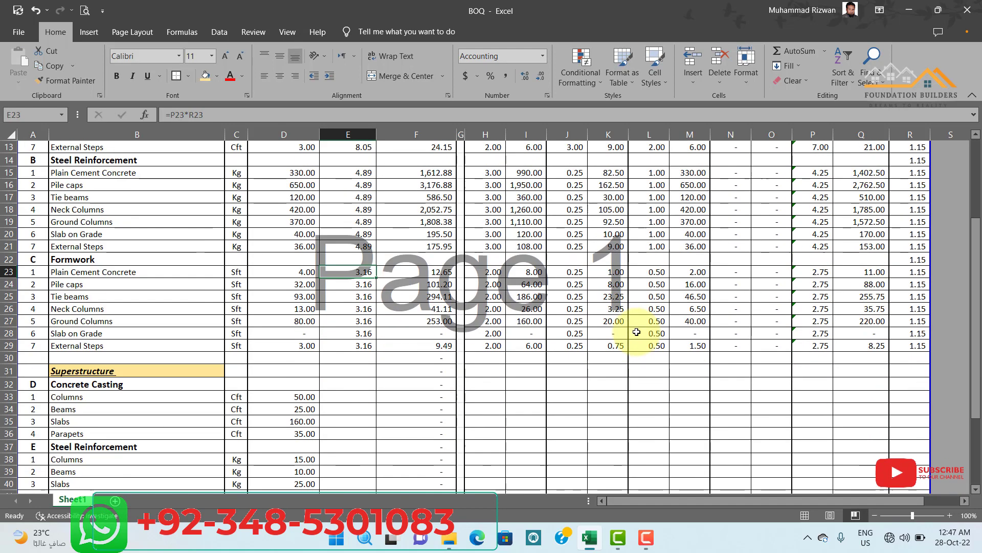
scroll(636, 332, down, 1)
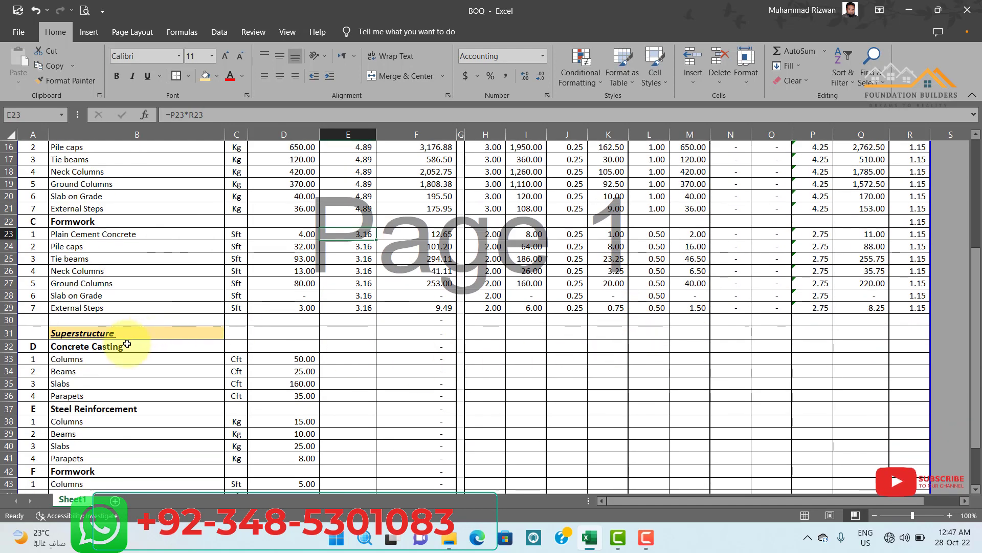
click(81, 331)
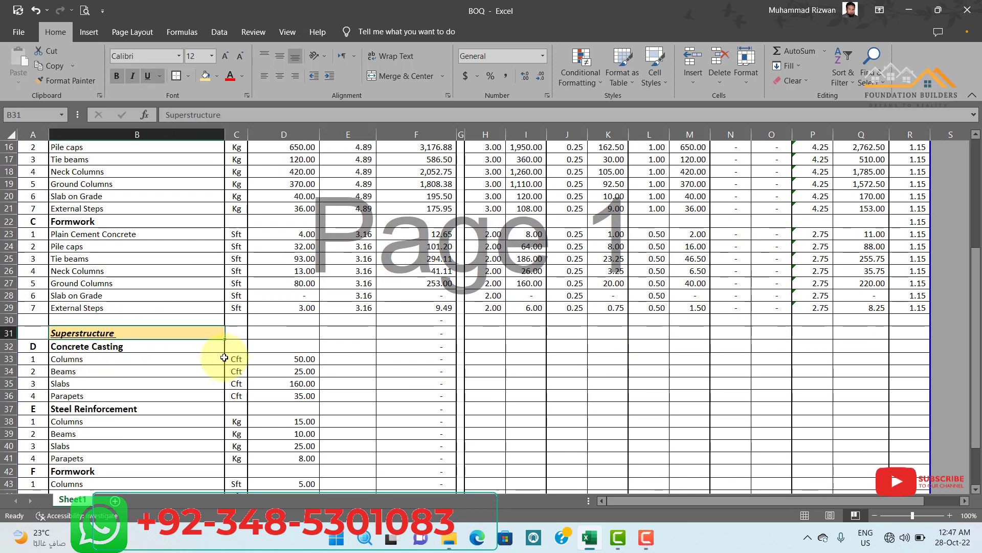
scroll(148, 355, down, 2)
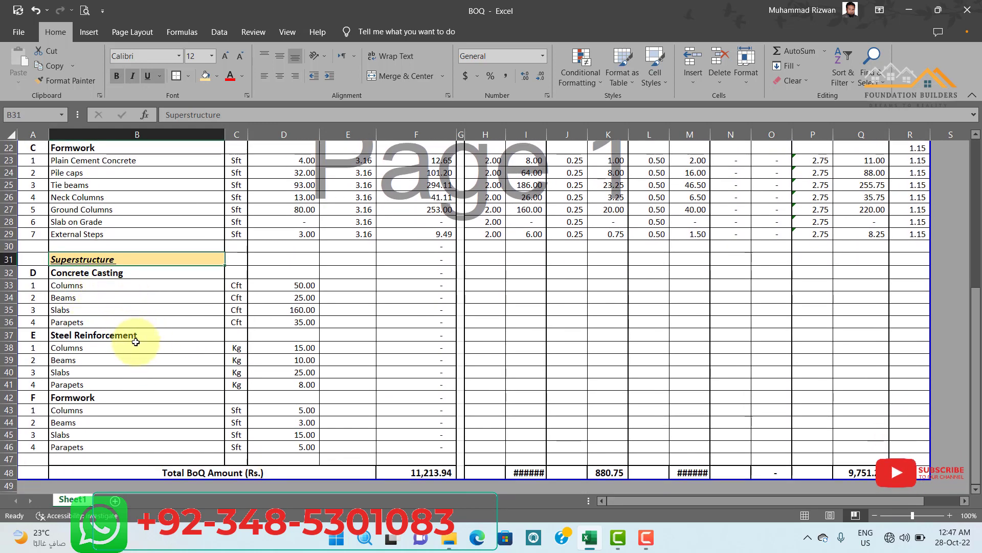
scroll(597, 366, up, 7)
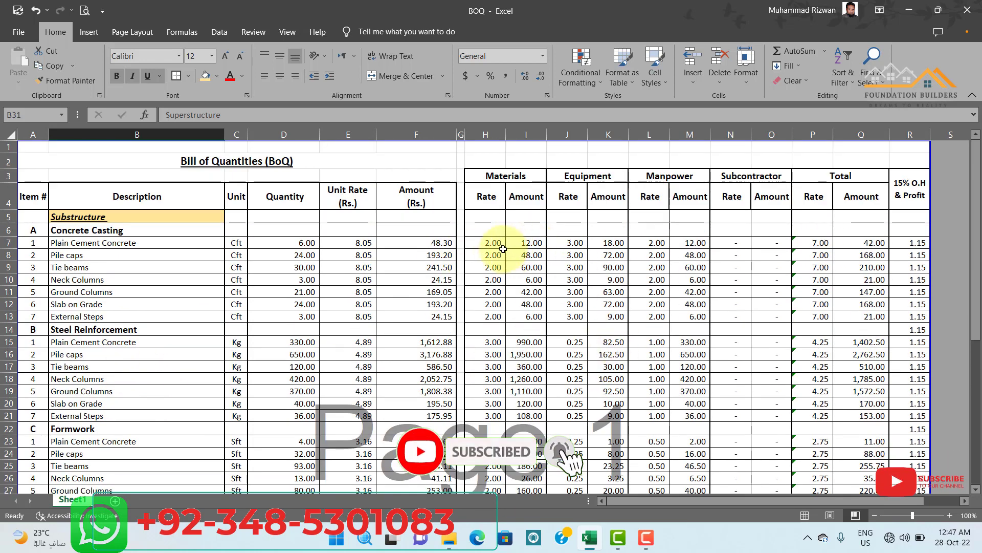
drag(490, 243, 895, 241)
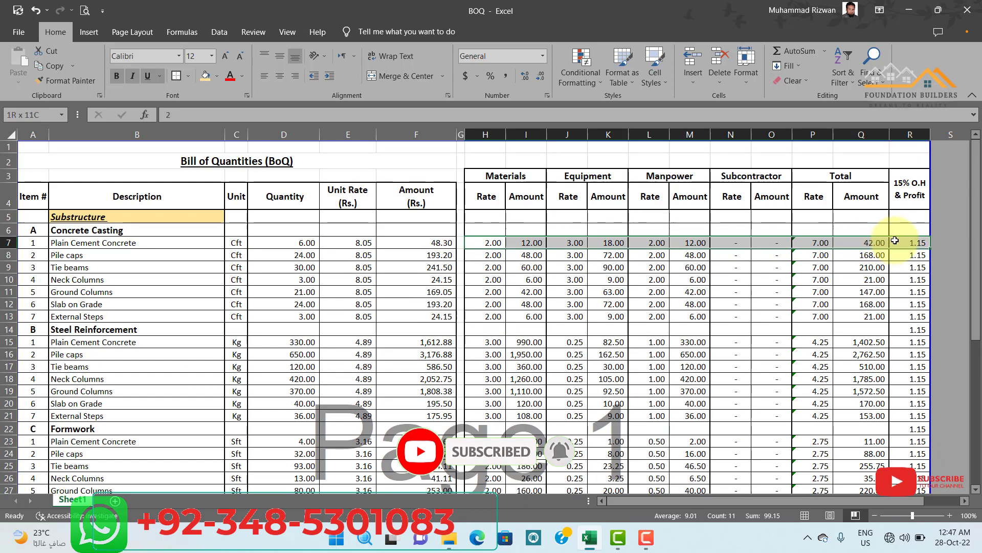
key(ctrl+c)
scroll(658, 245, down, 8)
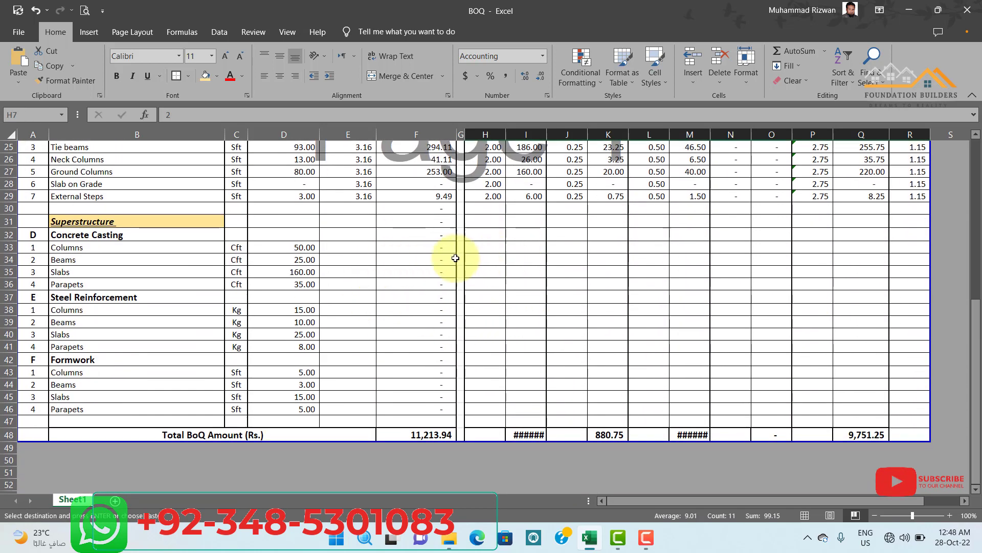
drag(500, 251, 853, 244)
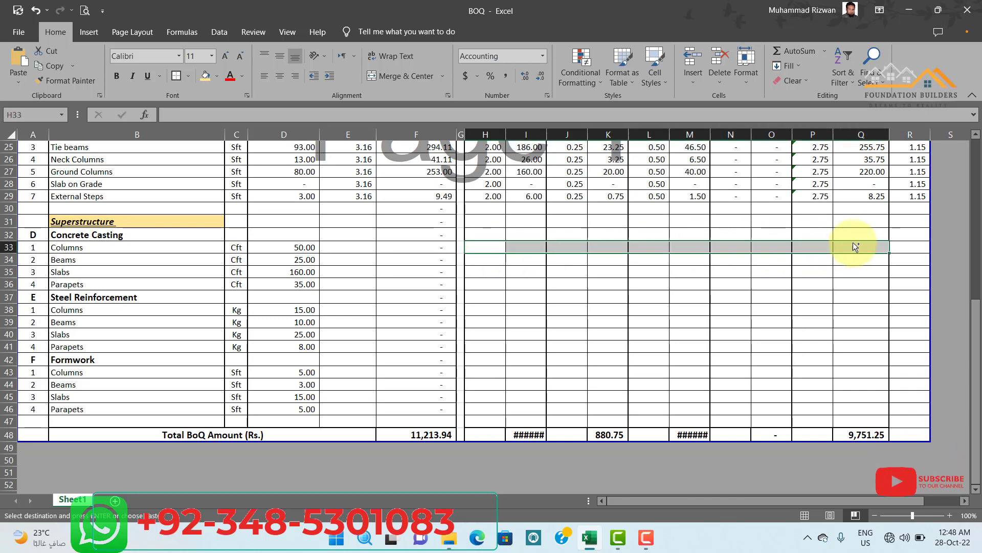
key(ctrl+v)
click(816, 297)
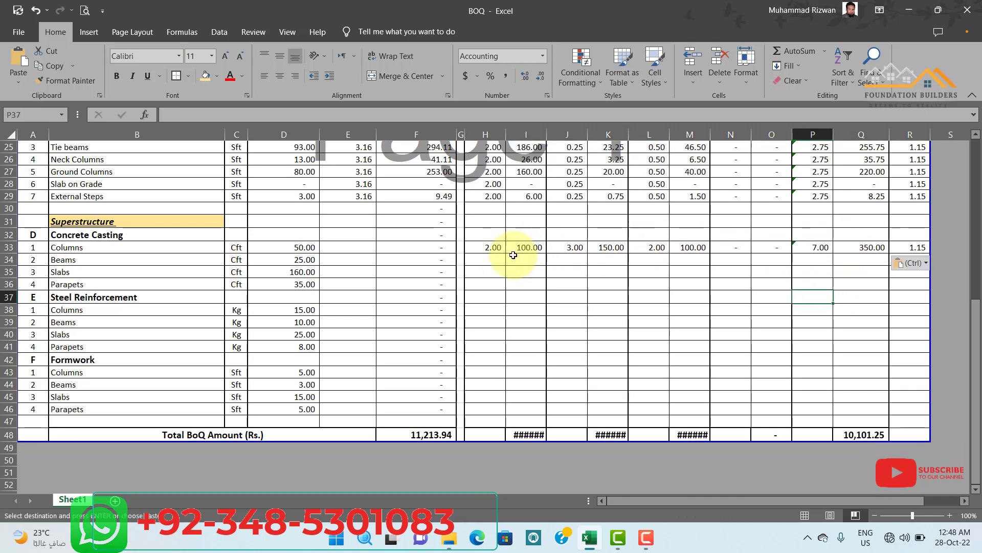
Paste the same concrete rate breakdown across all Superstructure Concrete Casting items, H33 to R36.
drag(516, 248, 896, 277)
key(Return)
click(652, 320)
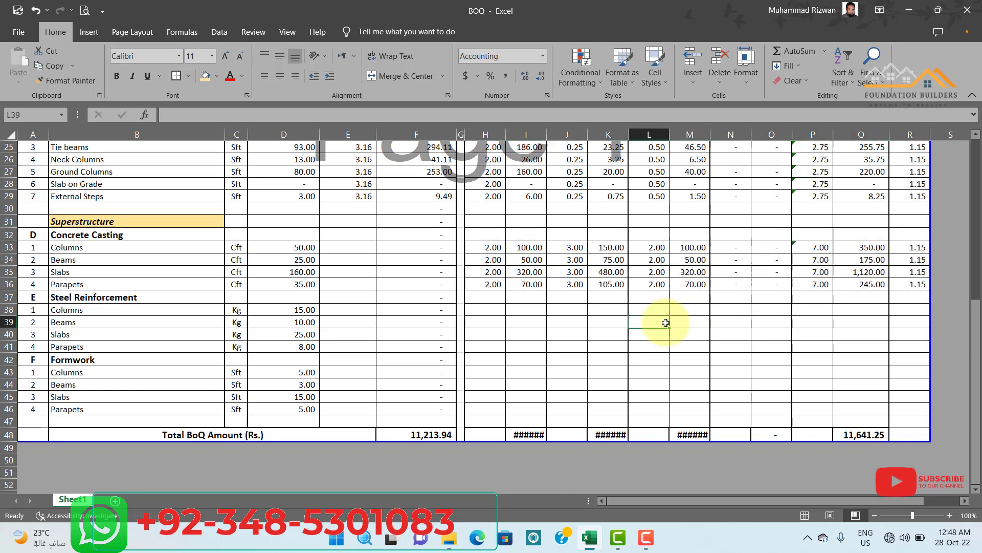
Copy the Steel Reinforcement rate breakdown and profit factor from H15:R15 into the Superstructure Steel Reinforcement rows H38 to R41.
scroll(575, 322, up, 5)
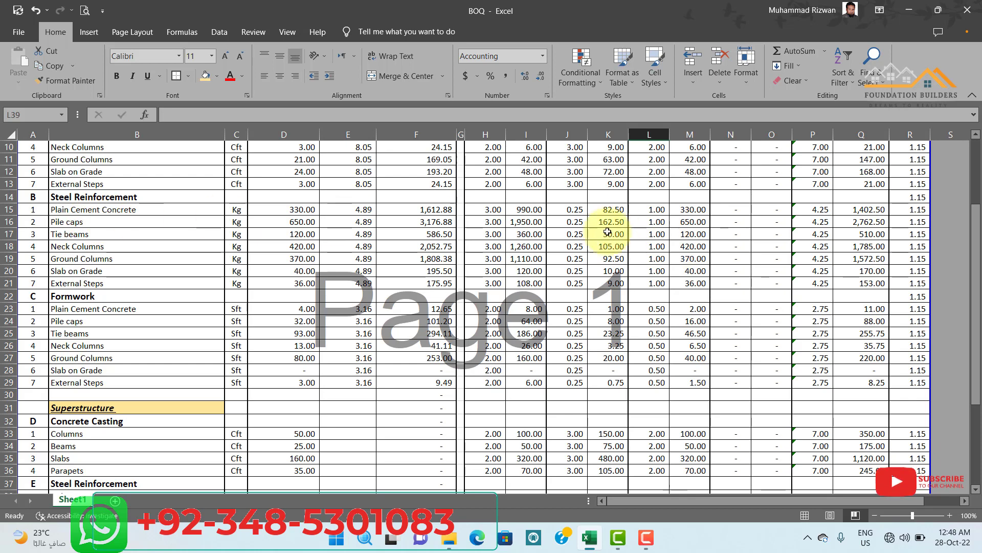
drag(486, 209, 903, 208)
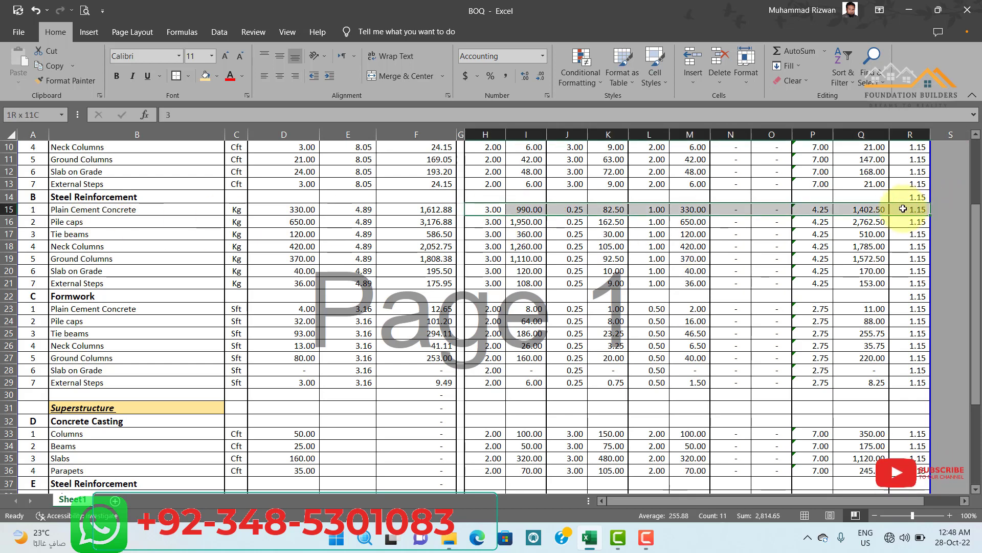
key(ctrl+c)
scroll(819, 194, down, 4)
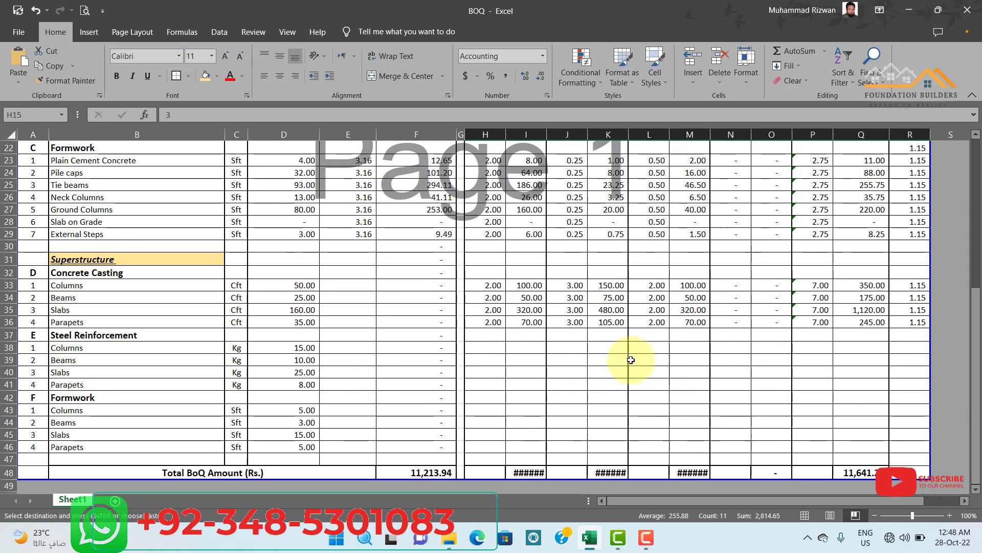
click(485, 346)
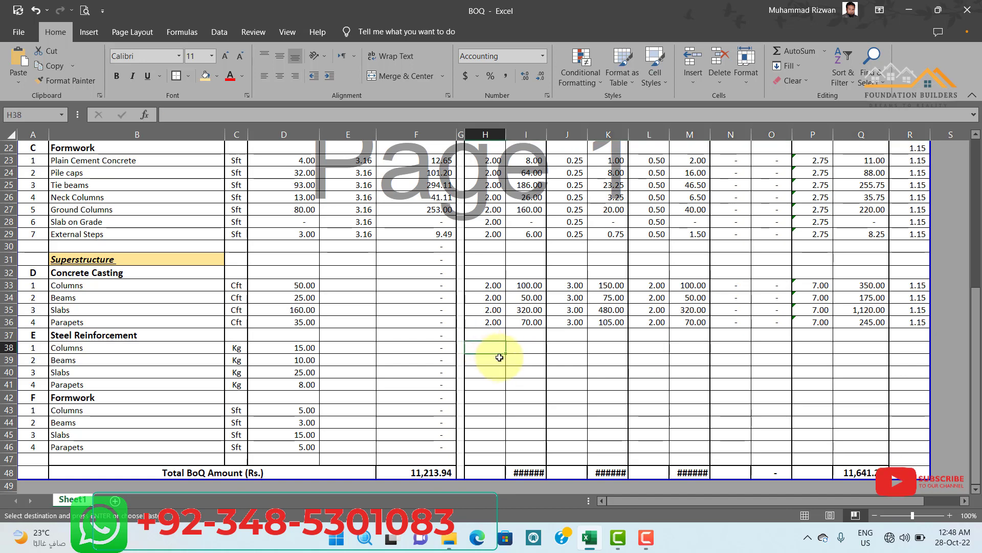
key(ctrl+v)
click(686, 386)
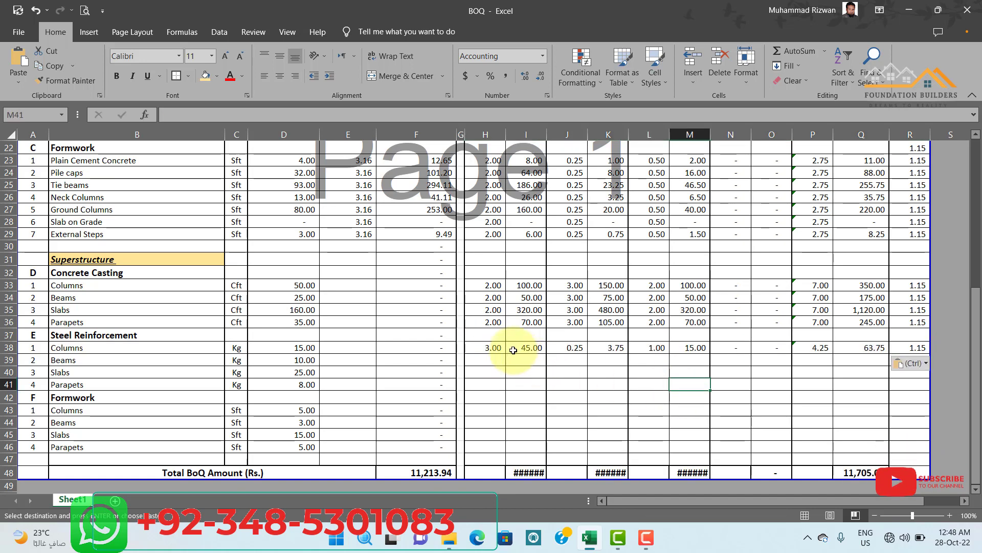
drag(496, 349, 888, 389)
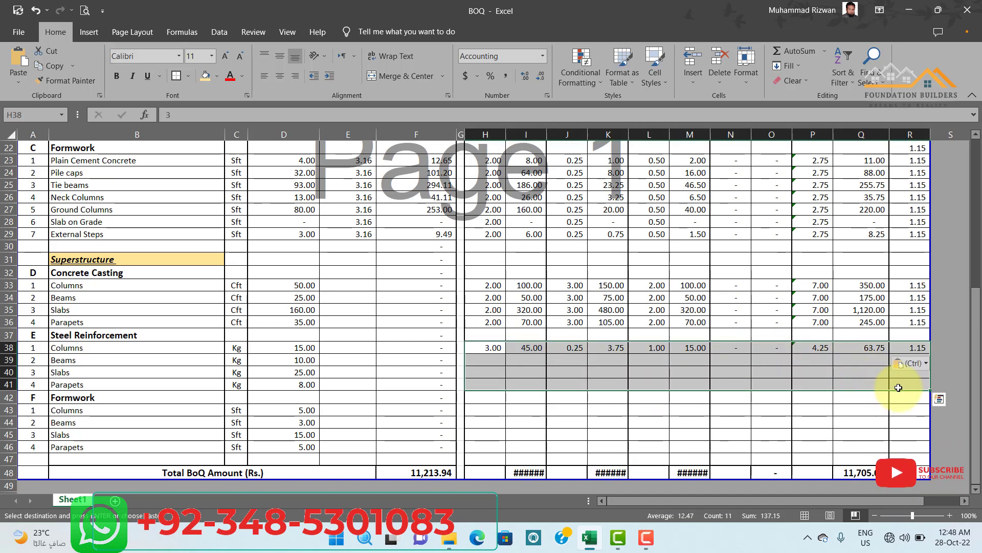
key(Return)
click(683, 409)
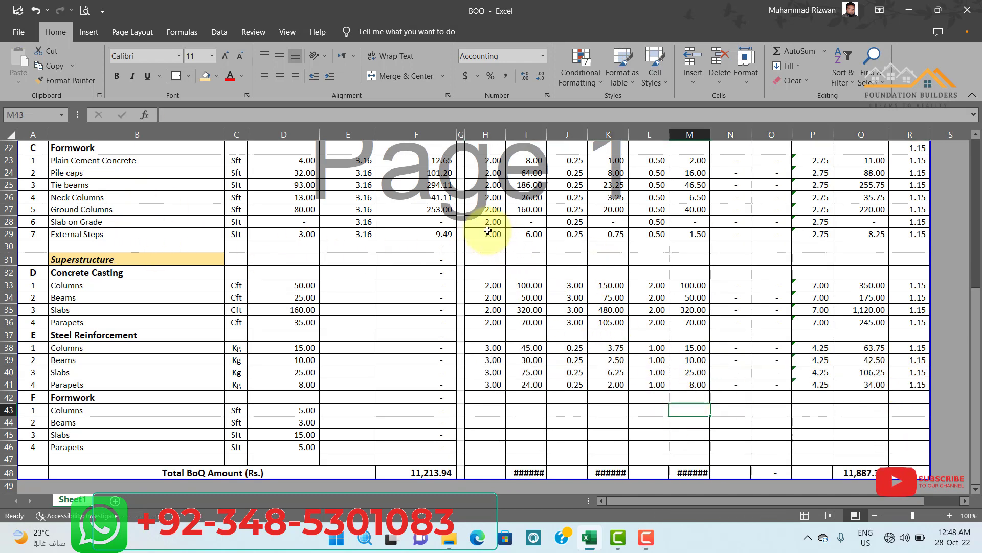
Copy the Formwork rate breakdown and profit factor from H29:R29 into the Superstructure Formwork rows H43 to R46.
drag(490, 234, 893, 231)
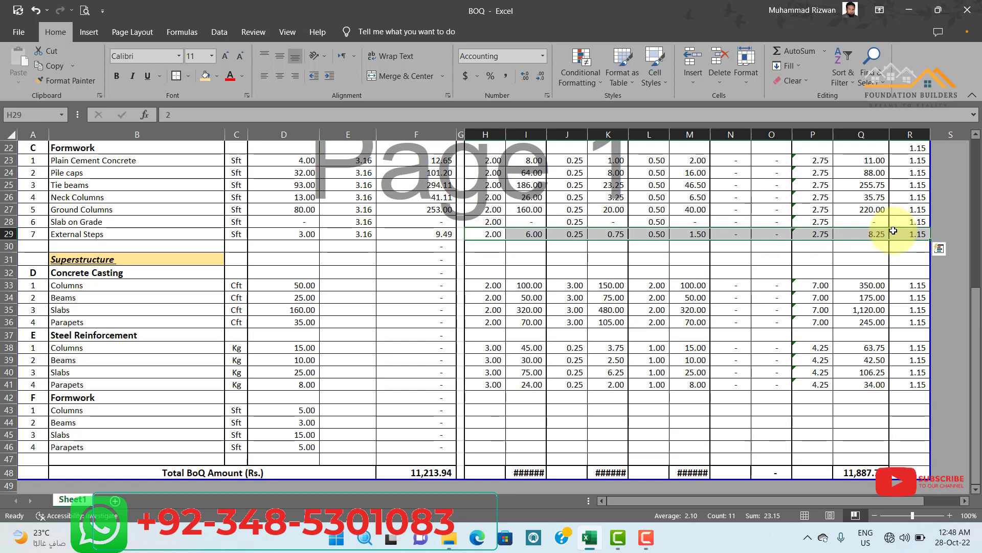
key(ctrl+c)
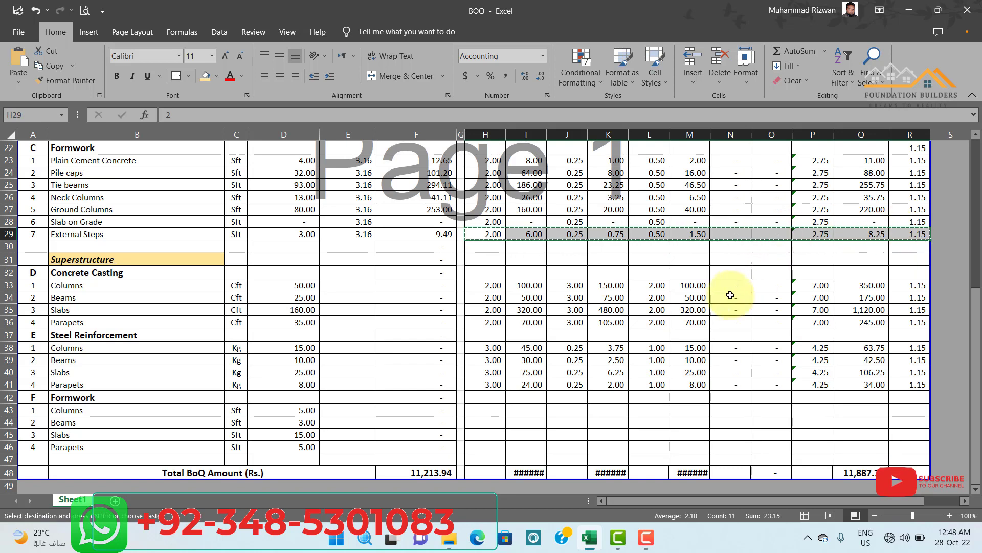
click(480, 409)
key(ctrl+v)
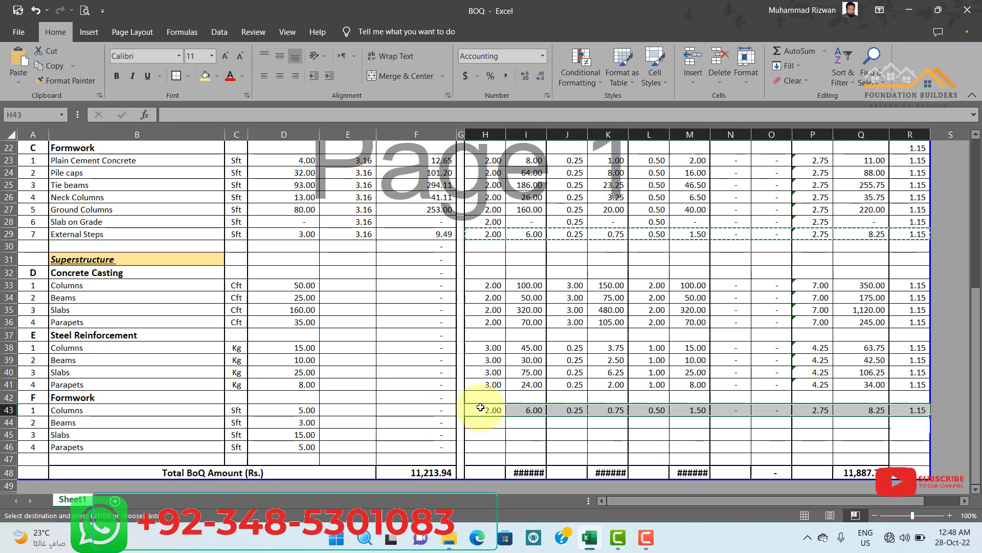
scroll(655, 279, down, 2)
click(612, 361)
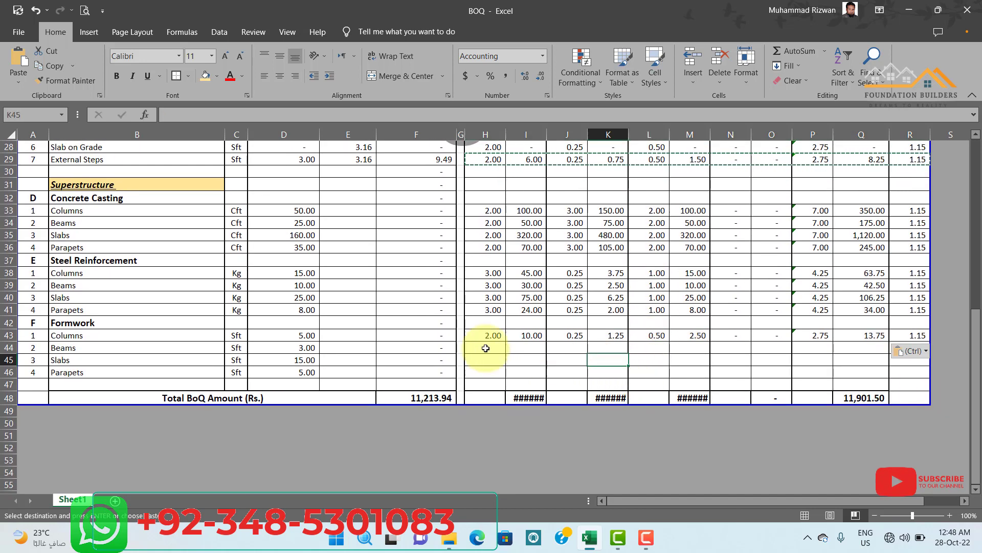
mouse_move(481, 335)
mouse_down()
mouse_move(873, 355)
mouse_move(899, 369)
mouse_up()
key(Return)
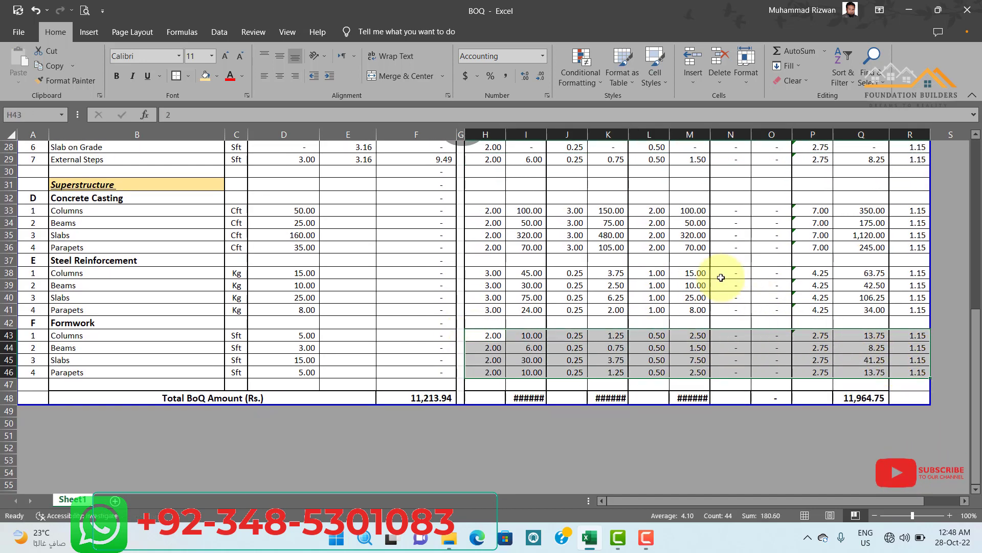
click(696, 273)
Copy the unit rate formula from E29 into the Superstructure Concrete Casting, Steel Reinforcement and Formwork items, E33:E36, E38:E41 and E43:E46.
scroll(447, 252, up, 1)
scroll(446, 252, up, 2)
click(349, 235)
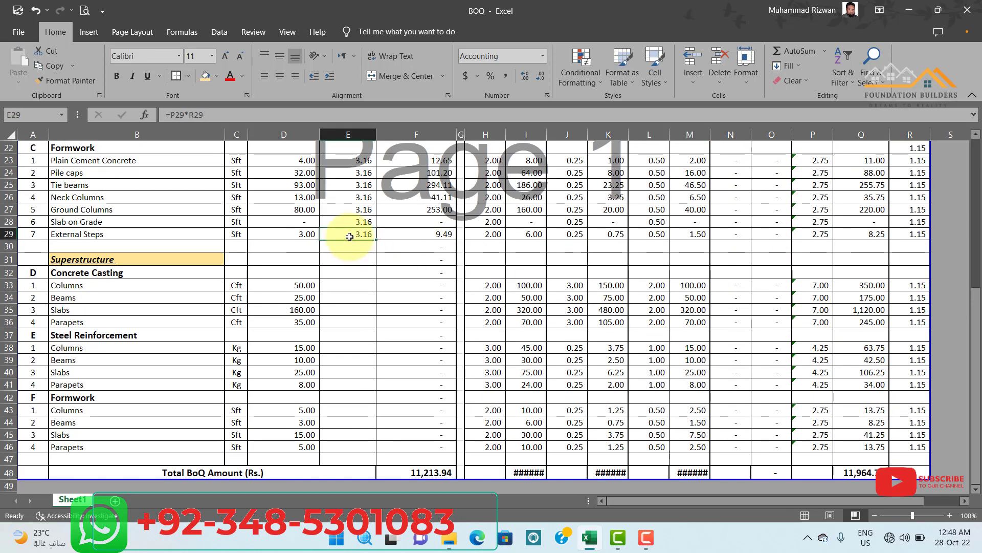
key(ctrl+c)
scroll(348, 252, down, 1)
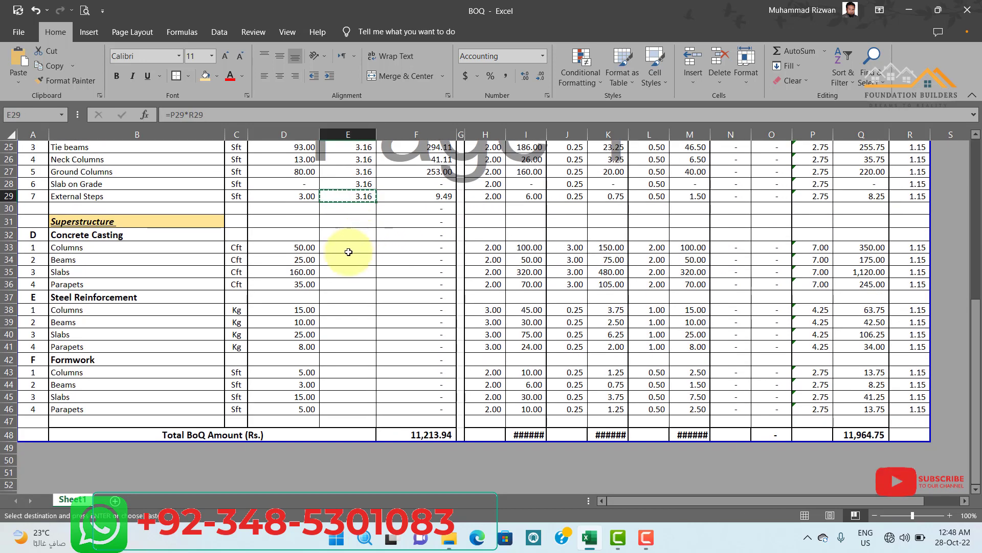
drag(347, 255, 353, 401)
key(ctrl+v)
key(ctrl+v)
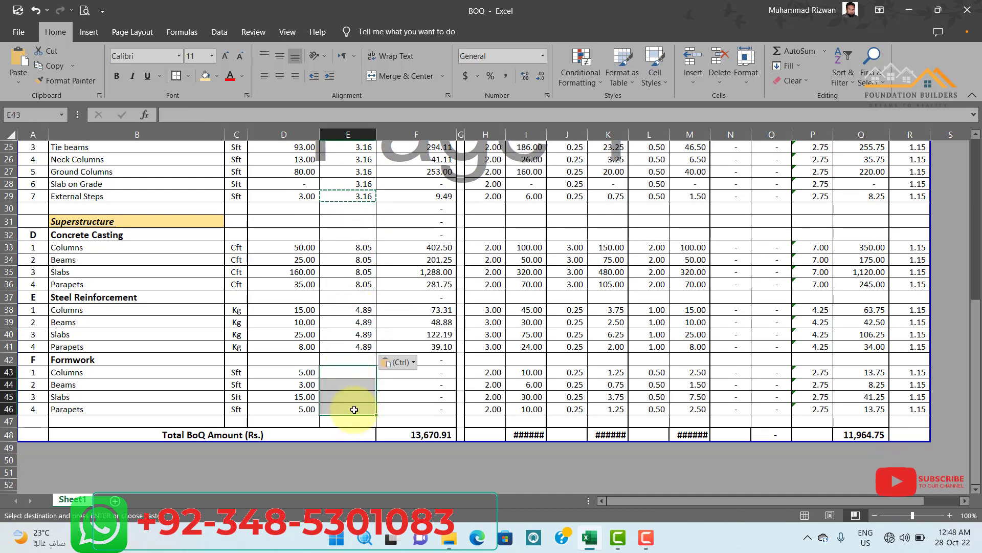
key(ctrl+v)
Check the amount formula in F43 and the cells referenced by the Steel Reinforcement Parapets unit rate in E41.
click(401, 370)
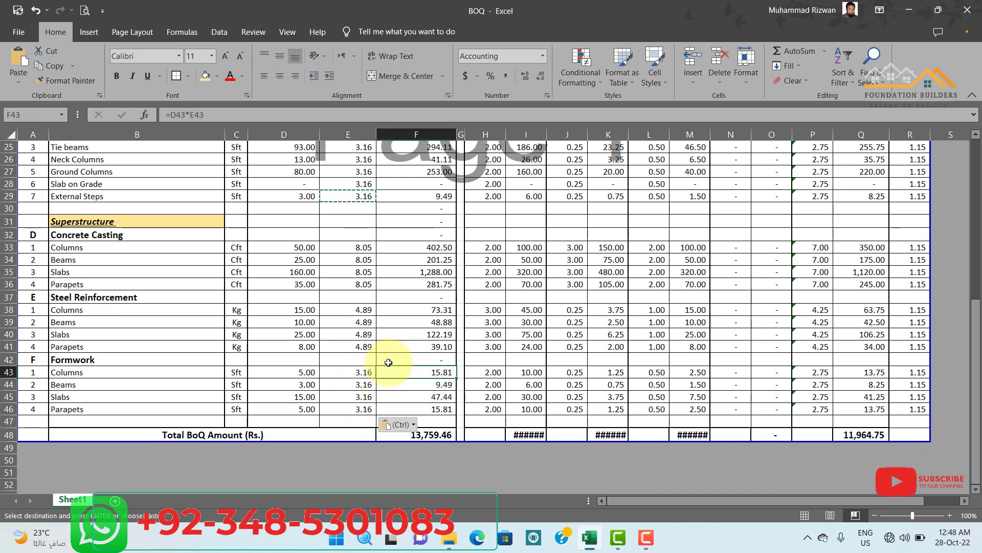
double_click(365, 347)
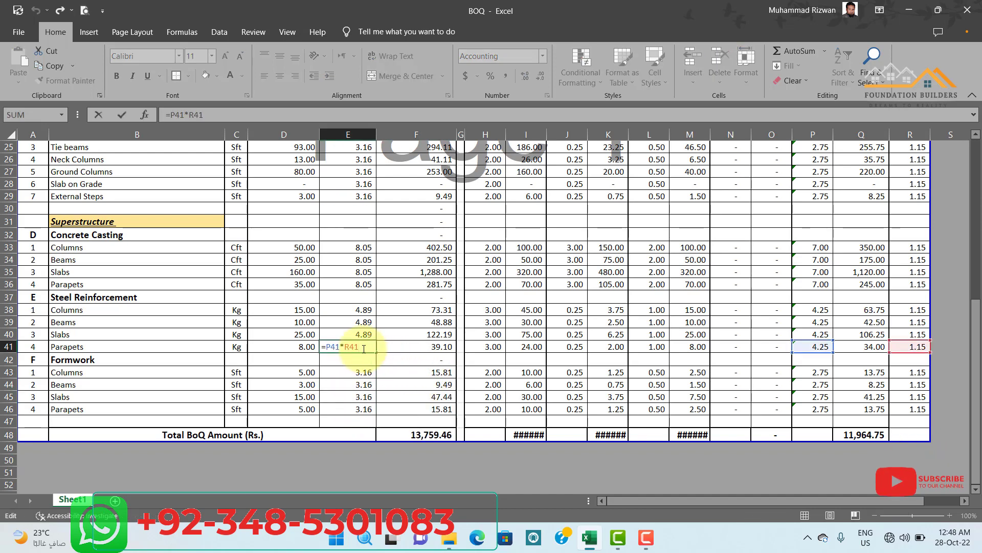
key(Escape)
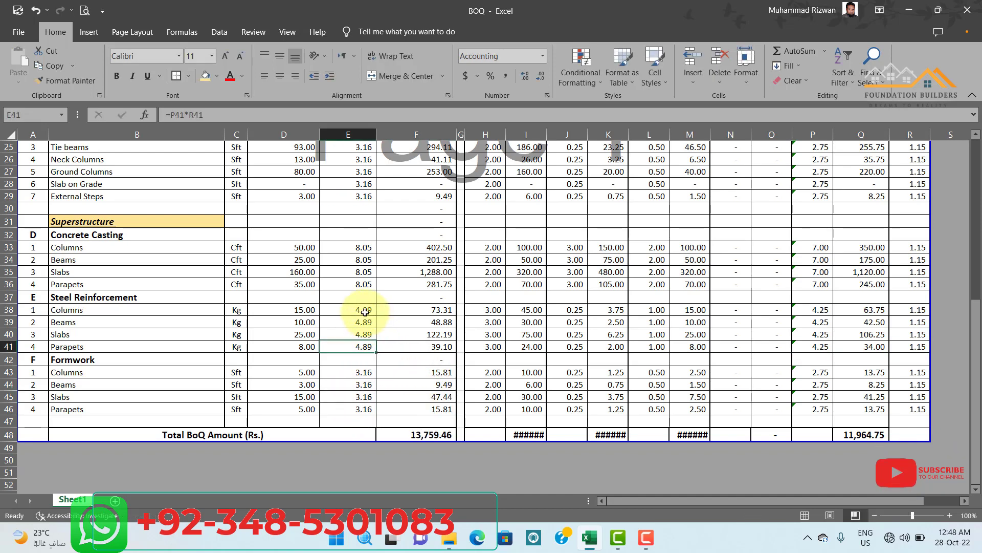
AutoFit the width of the Materials, Equipment and Manpower Amount columns, I, K and M, to their contents.
click(528, 335)
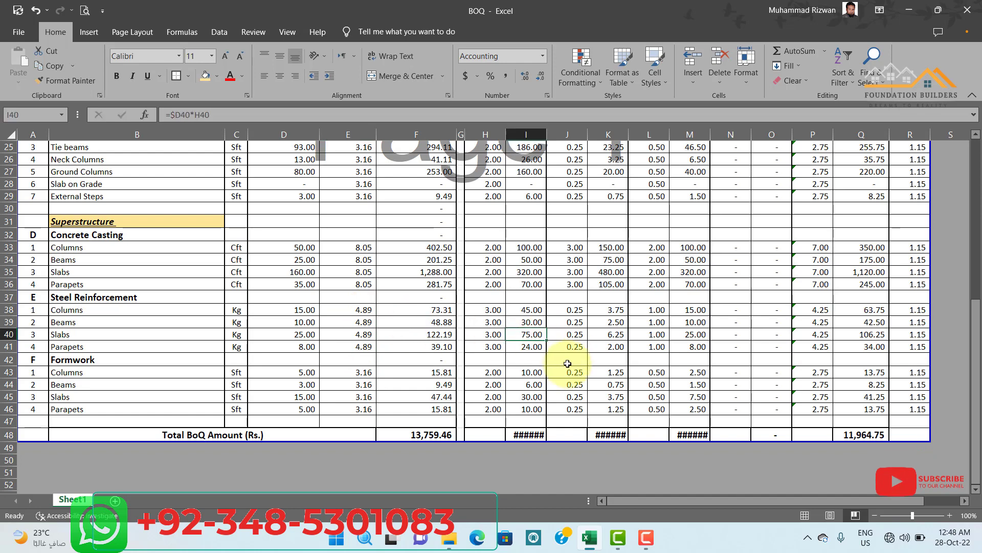
double_click(546, 134)
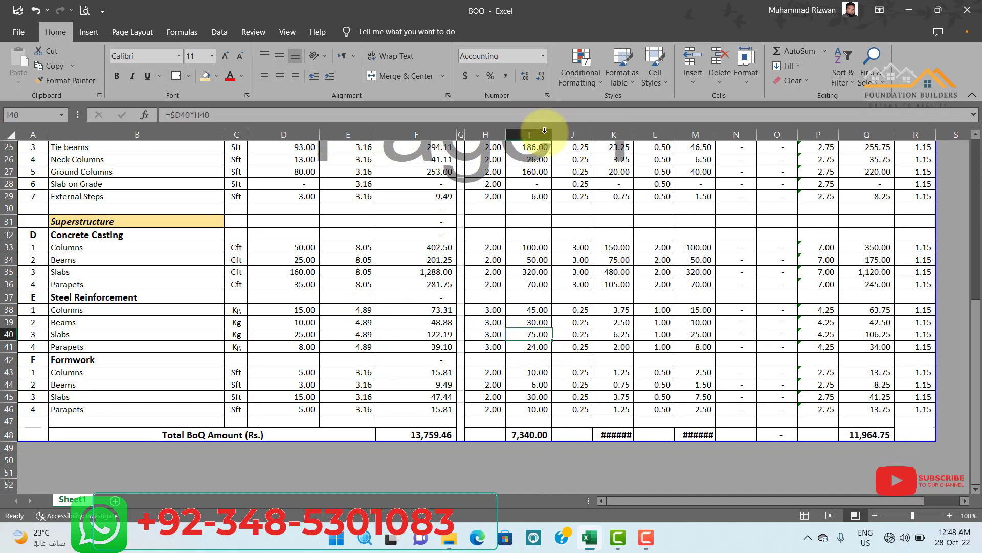
double_click(636, 135)
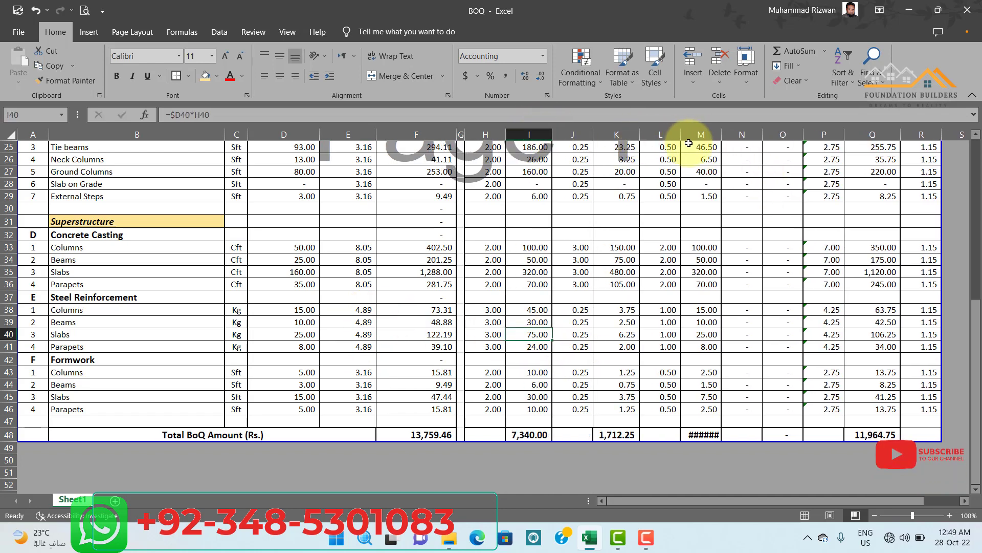
double_click(722, 131)
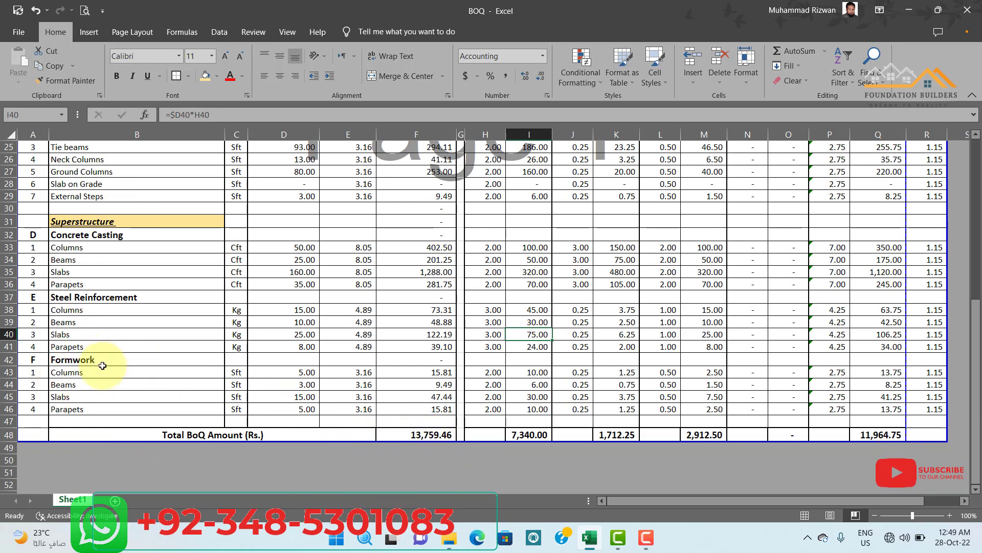
Hide the rate breakdown columns H through R and review the remaining Bill of Quantities.
scroll(110, 296, up, 8)
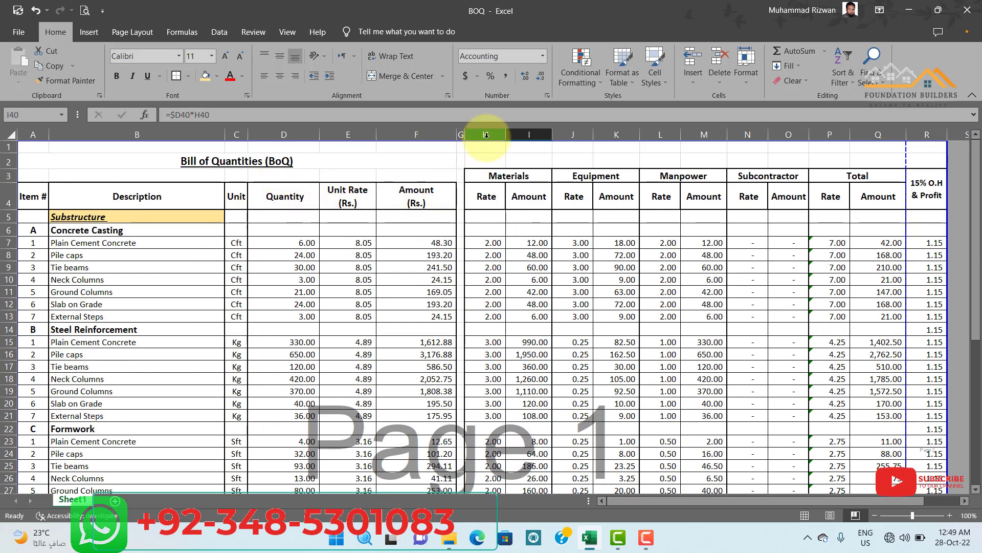
drag(486, 135, 923, 139)
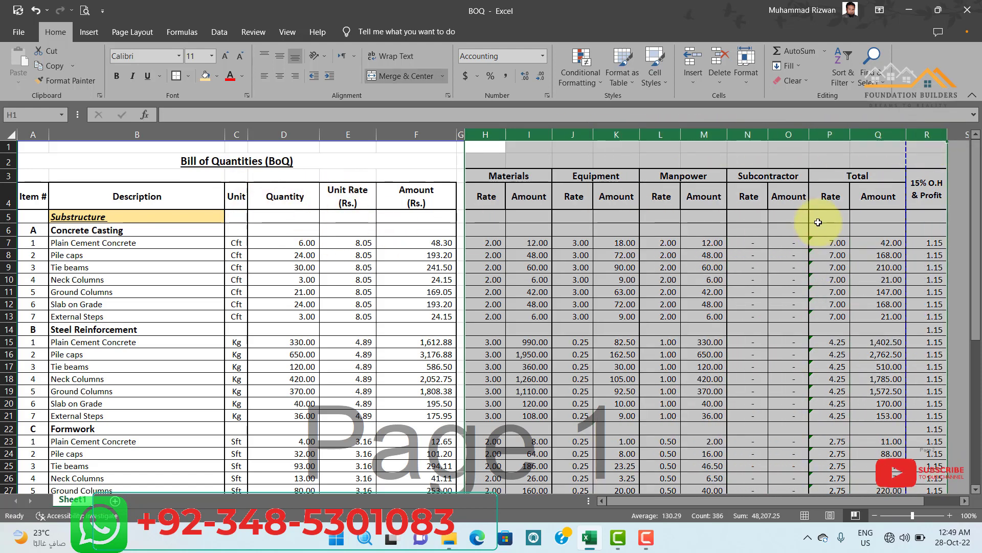
right_click(489, 158)
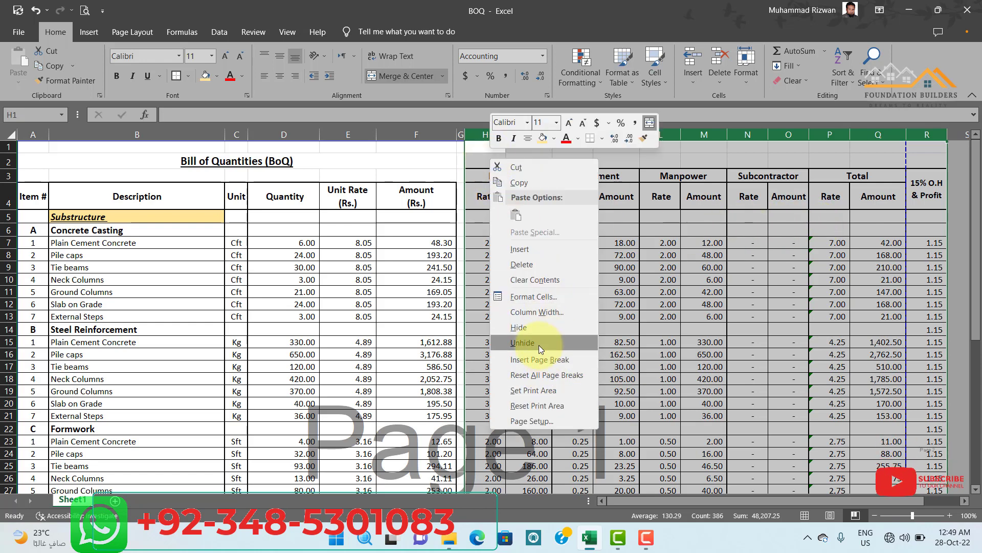
click(532, 331)
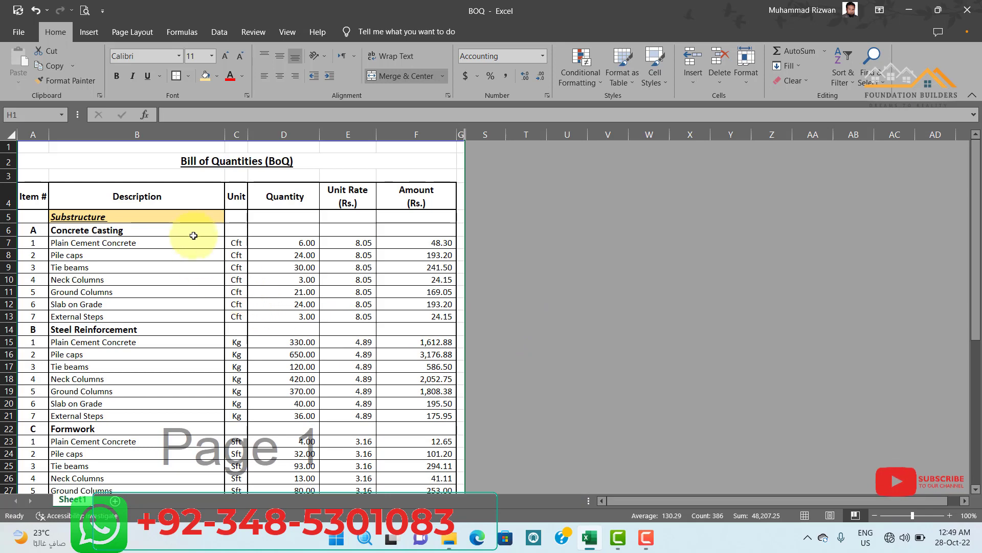
scroll(193, 231, down, 6)
scroll(197, 343, down, 7)
scroll(197, 342, up, 13)
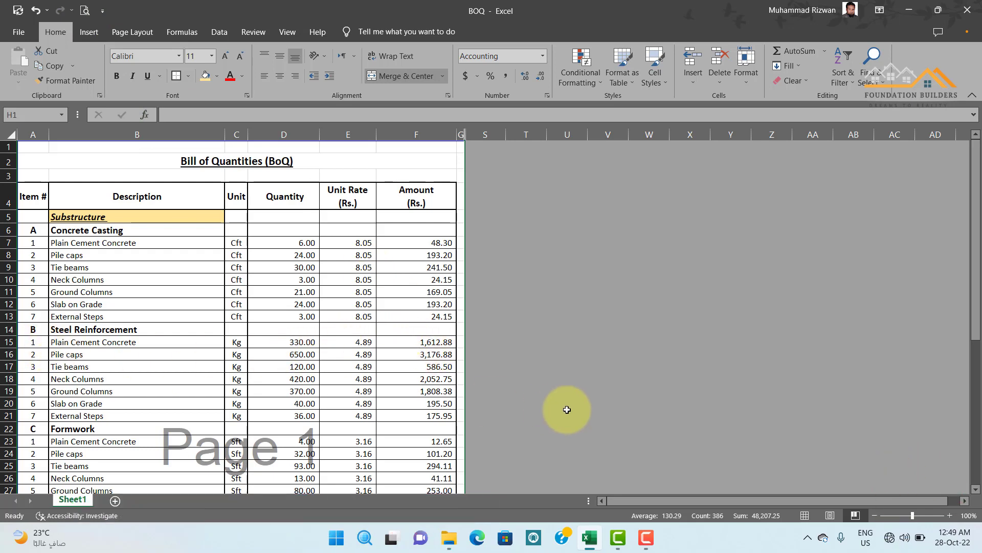
scroll(515, 394, down, 10)
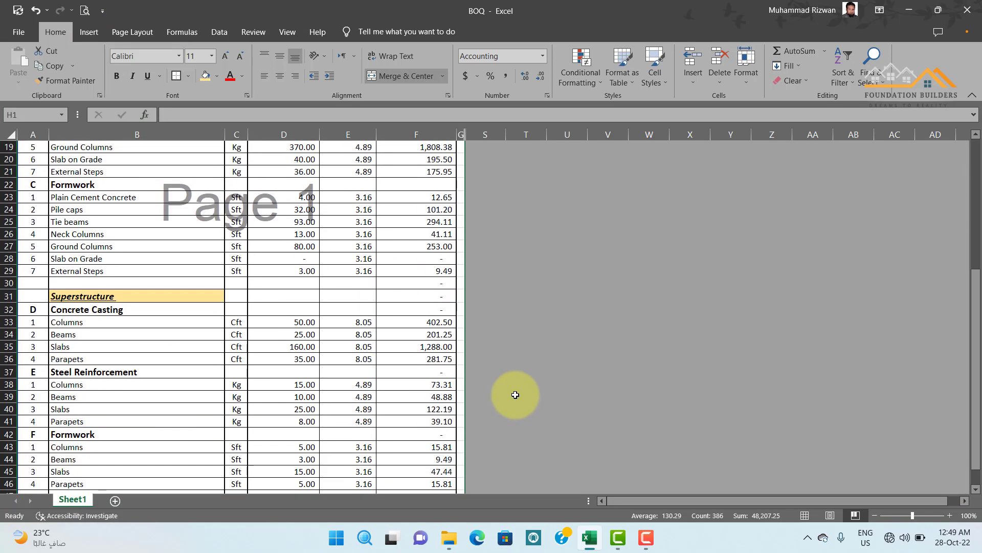